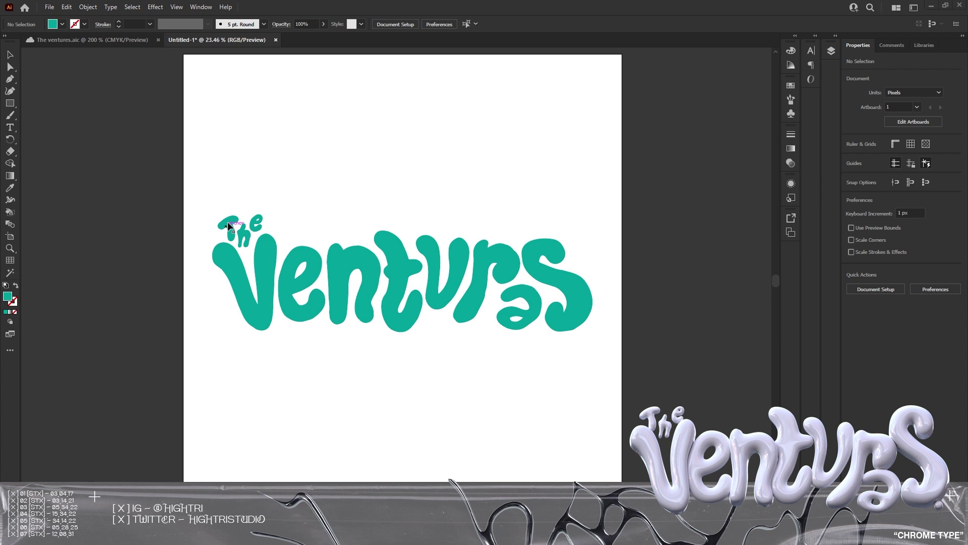
Inspect the Ventures lettering by selecting its final letters individually and the whole wordmark together
drag(207, 205, 256, 217)
click(596, 341)
click(529, 365)
click(546, 298)
click(576, 315)
click(528, 306)
click(501, 350)
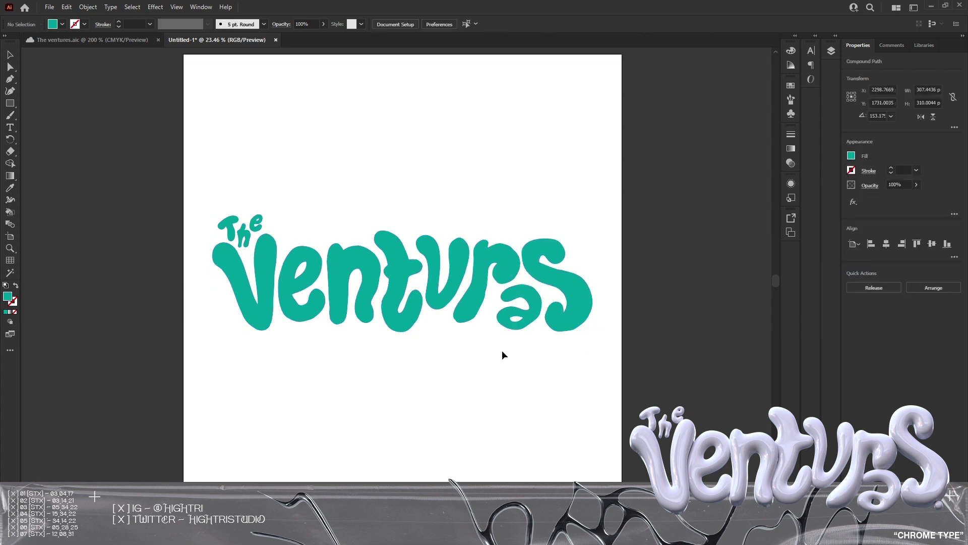
click(528, 312)
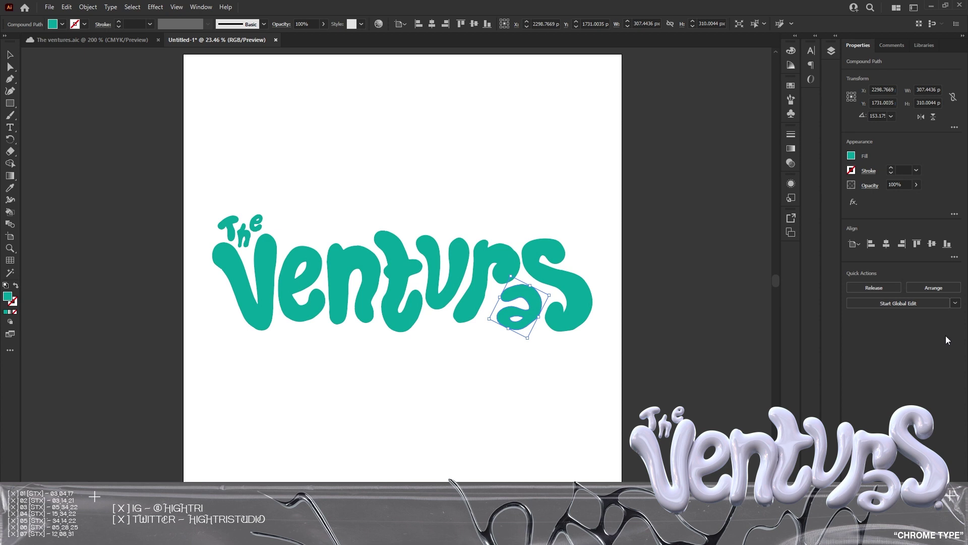
click(570, 322)
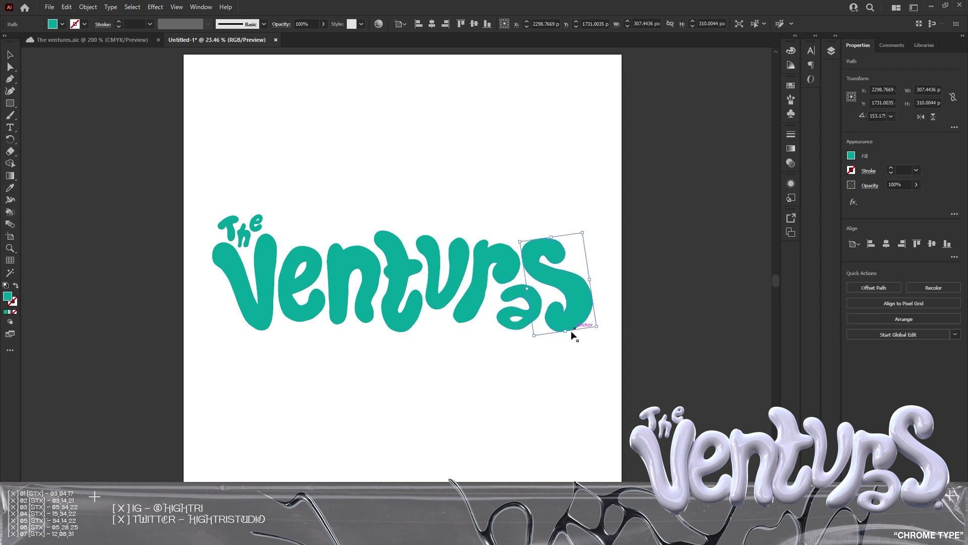
drag(226, 344, 532, 234)
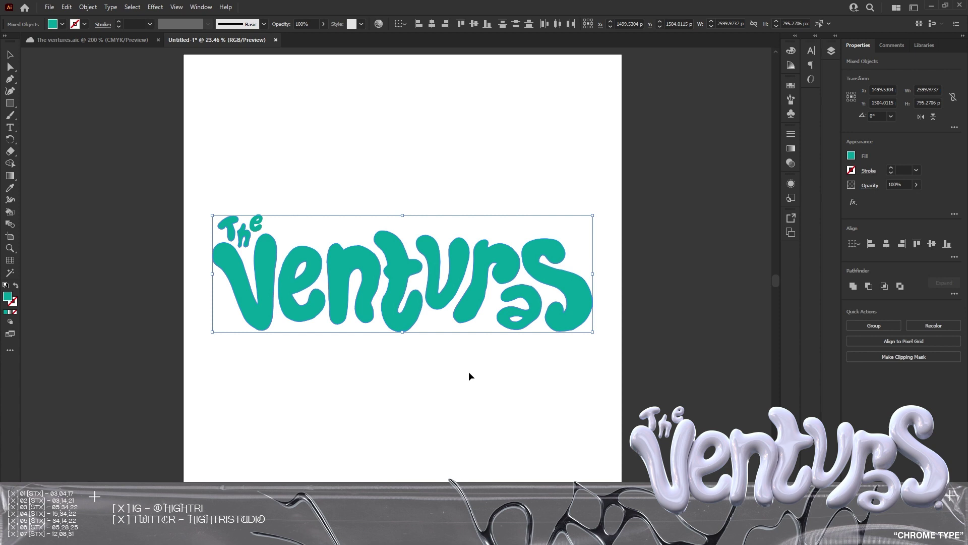
click(468, 372)
drag(205, 207, 585, 352)
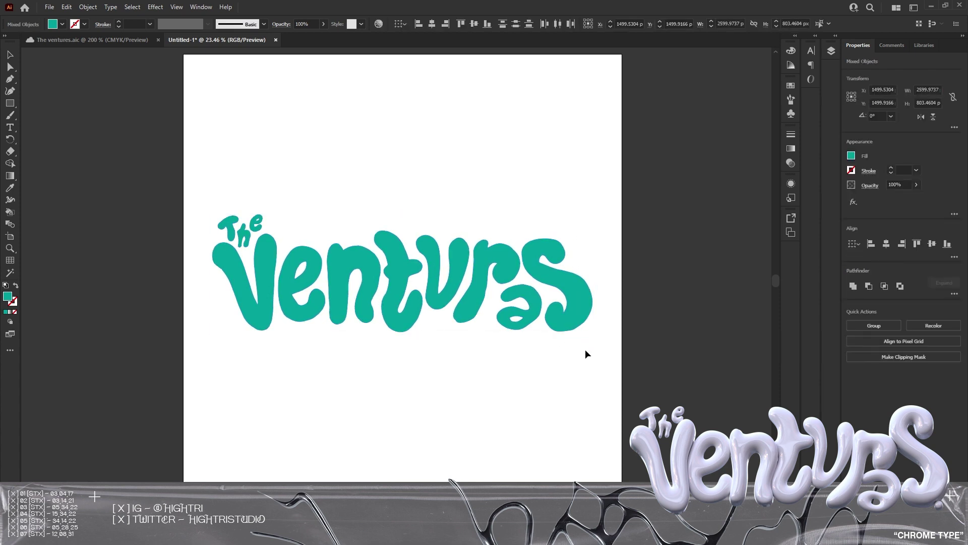
click(585, 352)
Check that every letter of The Ventures is a separate shape, going from the final S back to The
click(226, 223)
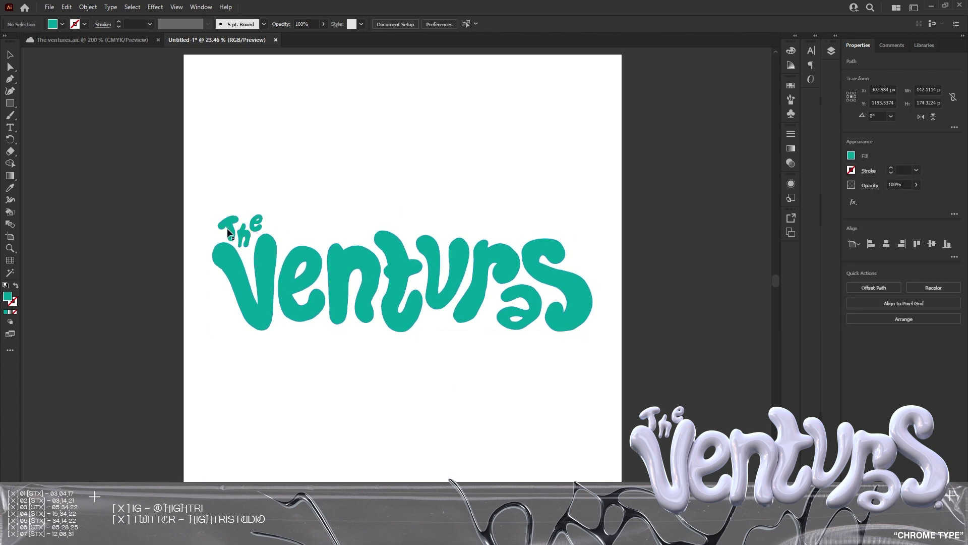
drag(197, 196, 606, 372)
click(559, 324)
click(519, 315)
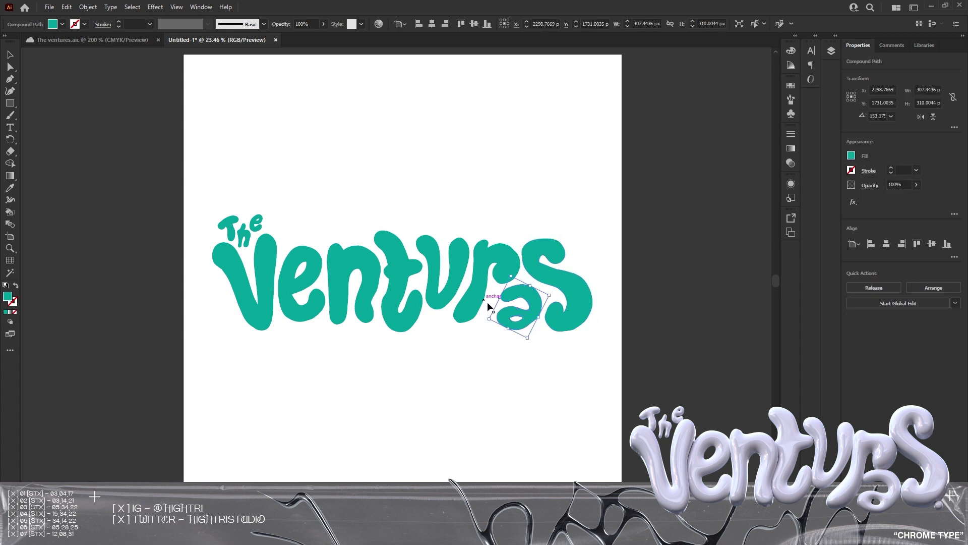
click(470, 298)
click(437, 293)
click(399, 303)
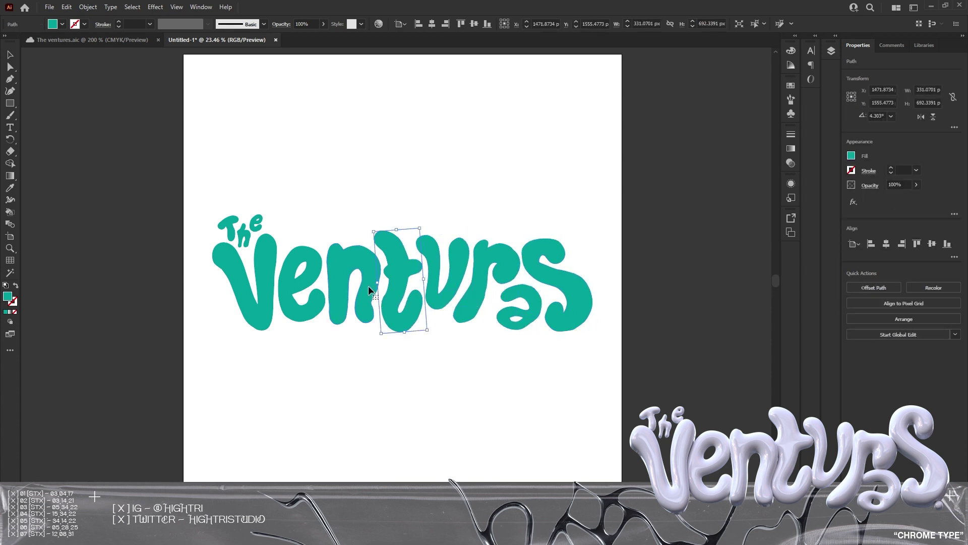
click(368, 286)
click(316, 296)
click(255, 270)
click(232, 225)
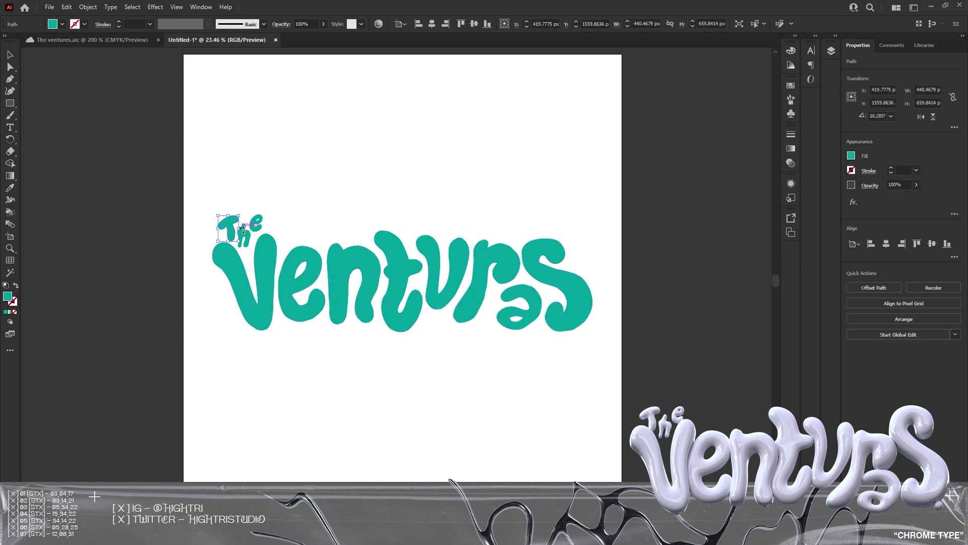
click(242, 229)
mouse_move(216, 208)
mouse_down()
mouse_move(616, 372)
mouse_move(209, 216)
mouse_up()
click(567, 361)
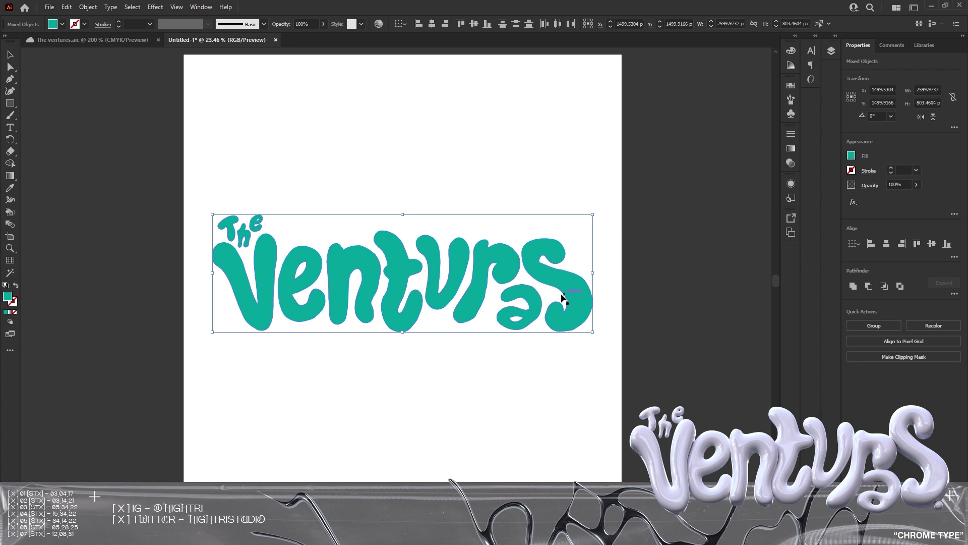
click(569, 380)
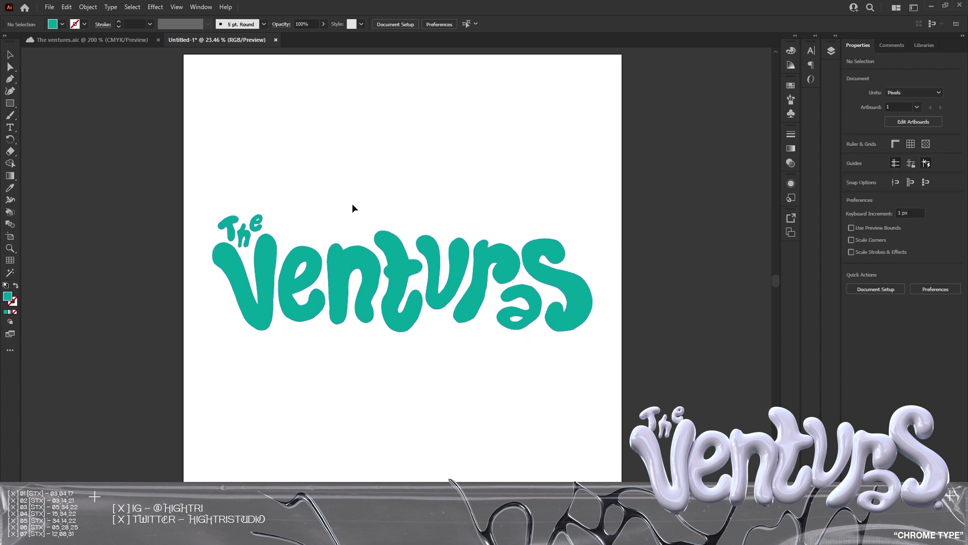
Show the export options for the lettering document
click(46, 8)
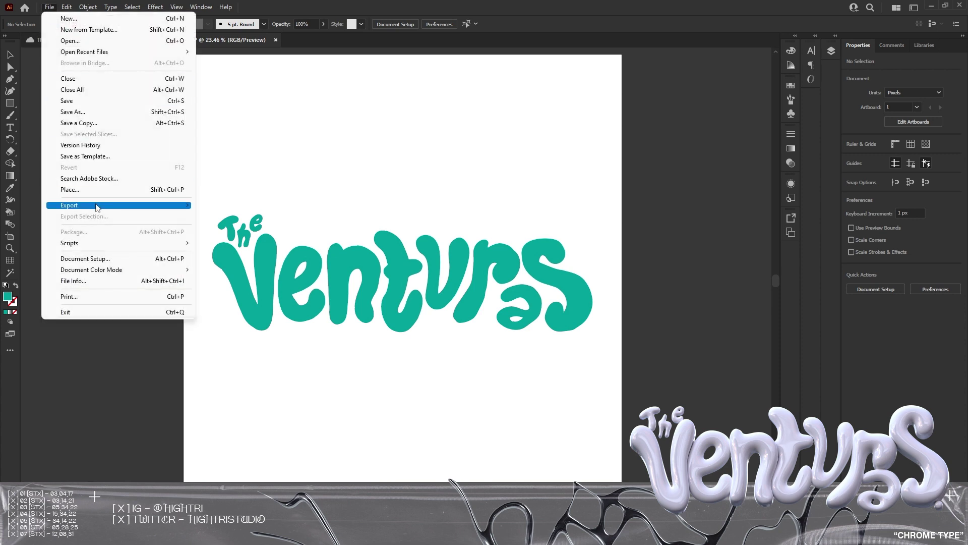
mouse_move(101, 206)
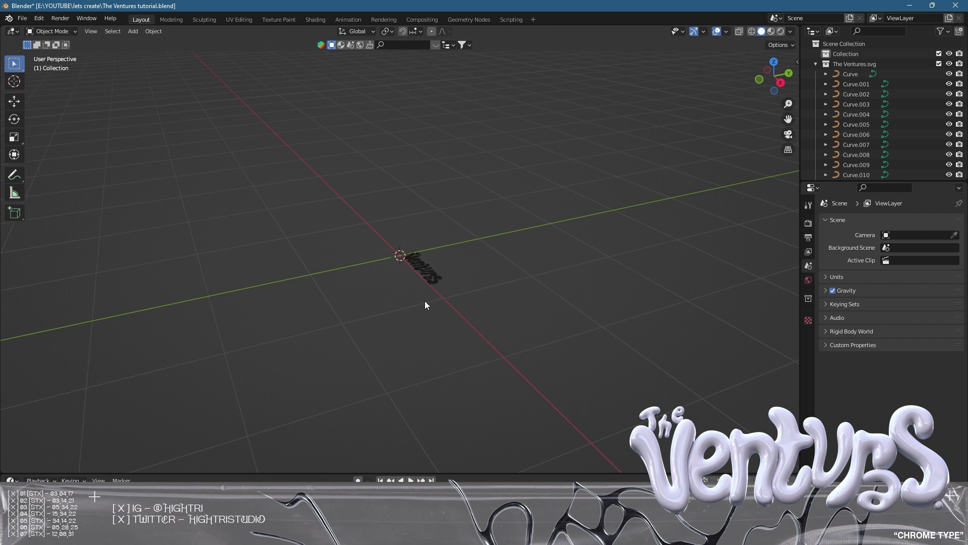
Switch to Blender and show the file import options in The Ventures tutorial scene
middle_drag(425, 301, 382, 218)
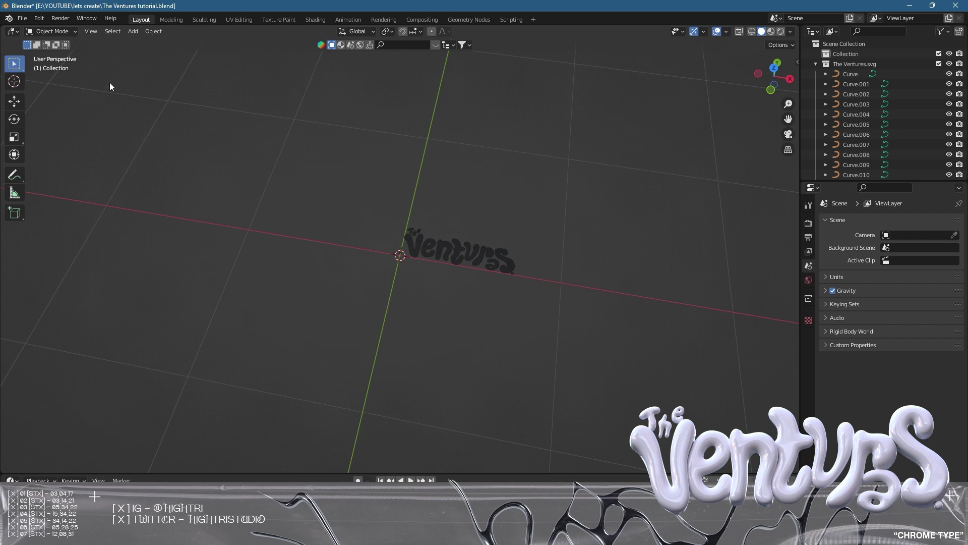
click(22, 18)
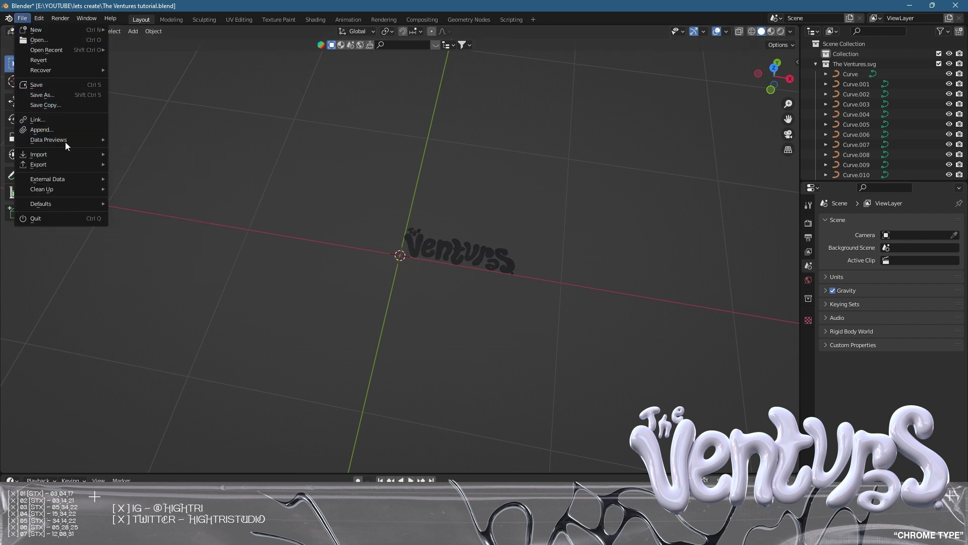
mouse_move(61, 154)
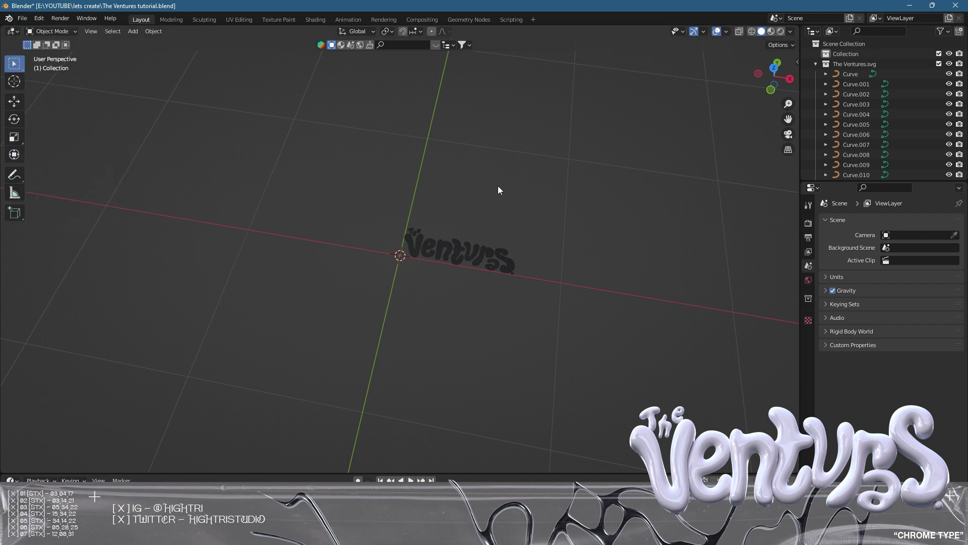
Select all imported curves of The Ventures lettering and scale them up uniformly by about 5.73
middle_drag(498, 187, 489, 327)
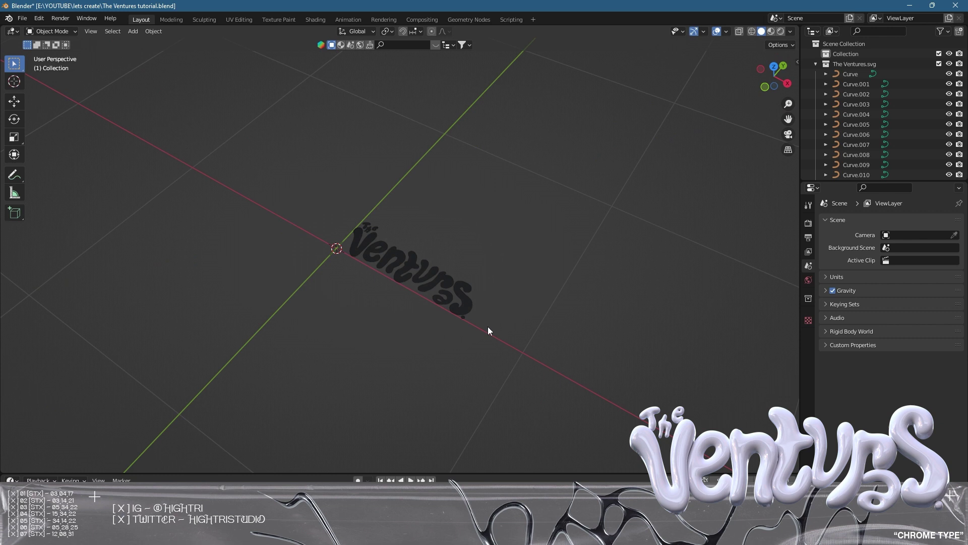
scroll(480, 289, down, 8)
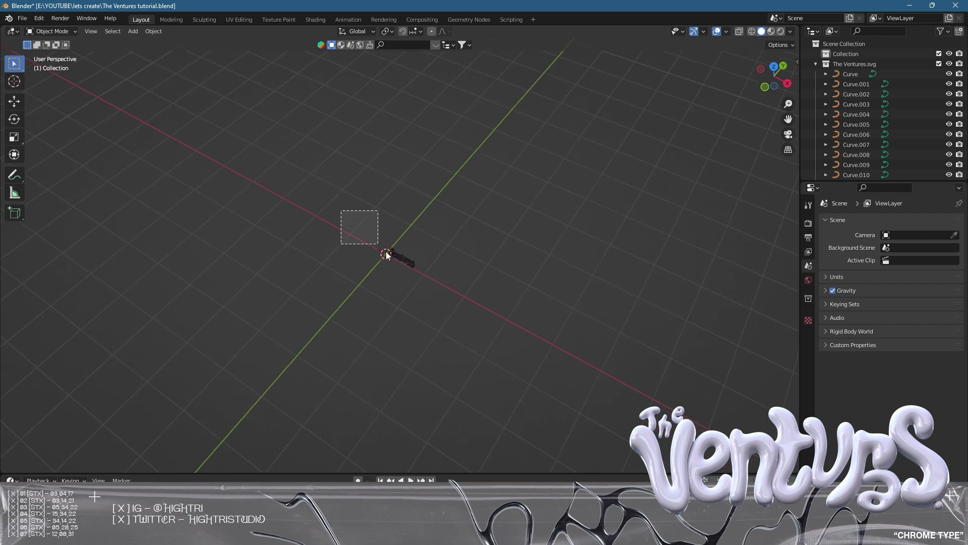
drag(386, 251, 388, 253)
middle_drag(388, 254, 474, 271)
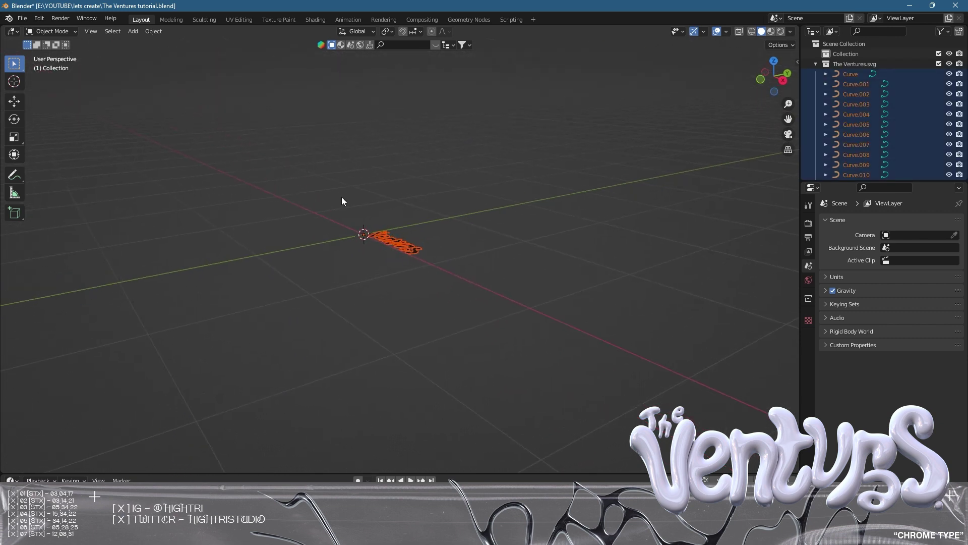
drag(341, 197, 478, 310)
middle_drag(433, 255, 444, 297)
drag(276, 176, 494, 319)
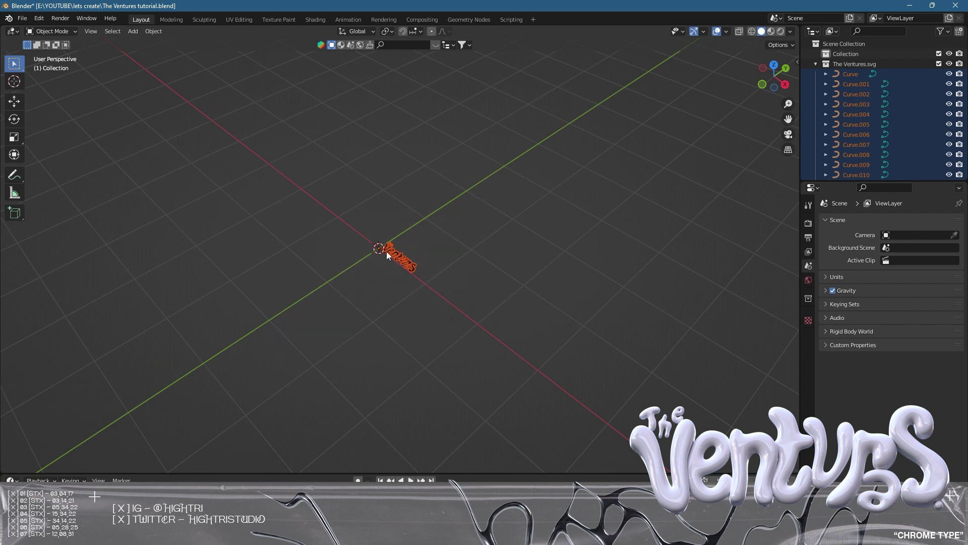
drag(341, 197, 491, 315)
click(360, 235)
drag(346, 215, 459, 301)
drag(316, 196, 446, 293)
click(443, 277)
key(a)
shift+middle_drag(489, 319, 354, 270)
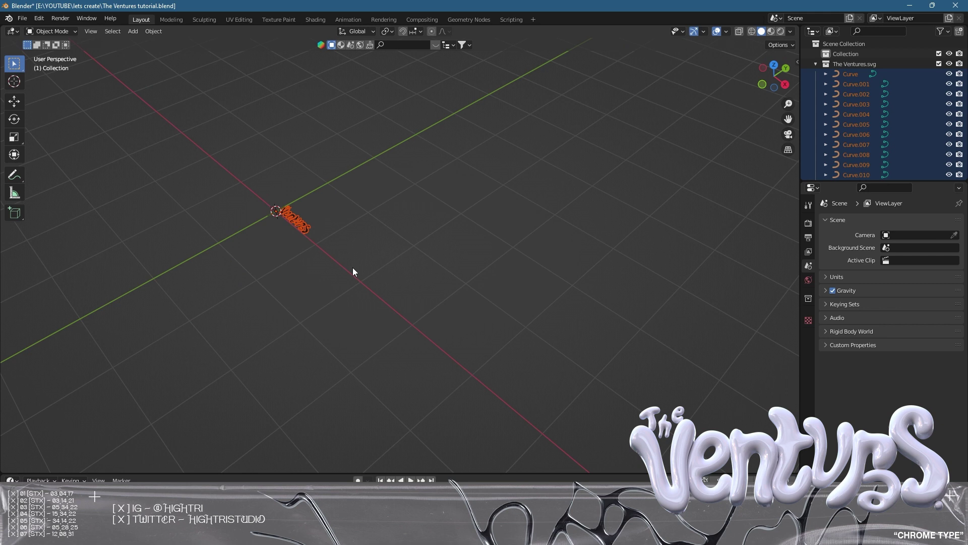
key(s)
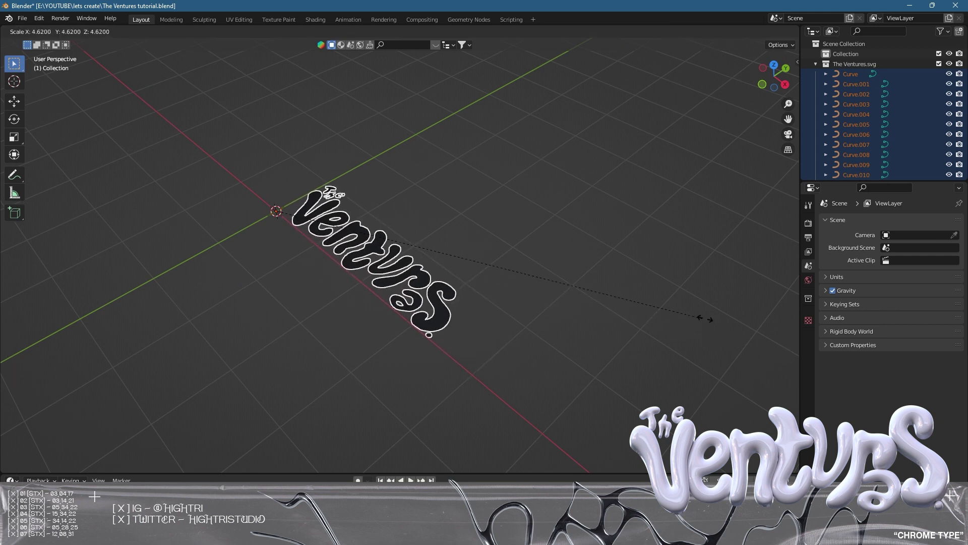
click(13, 320)
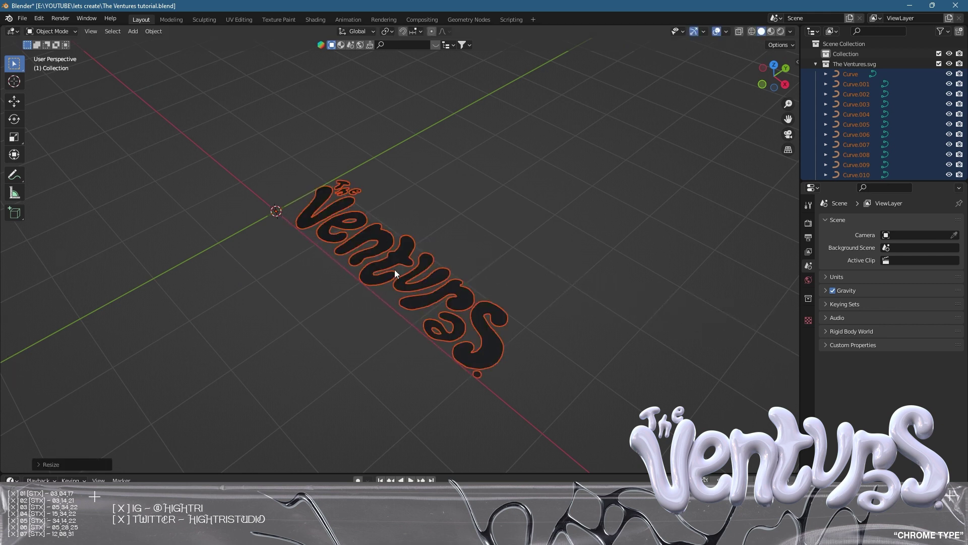
Try rotating a control point on the lower outer edge of the S curve in Edit Mode
middle_drag(395, 269, 458, 337)
scroll(488, 295, up, 6)
click(527, 341)
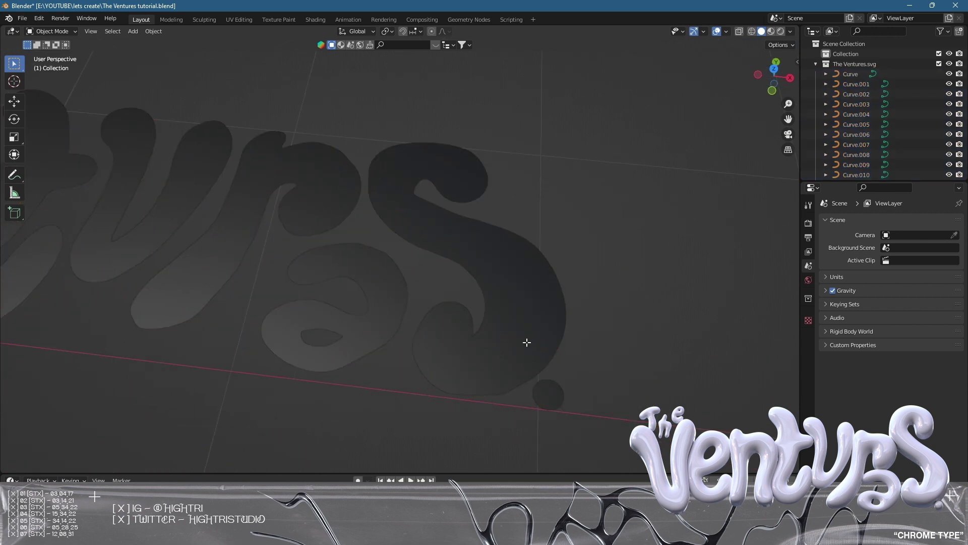
key(Tab)
scroll(587, 372, up, 3)
shift+middle_drag(587, 373, 353, 227)
click(436, 281)
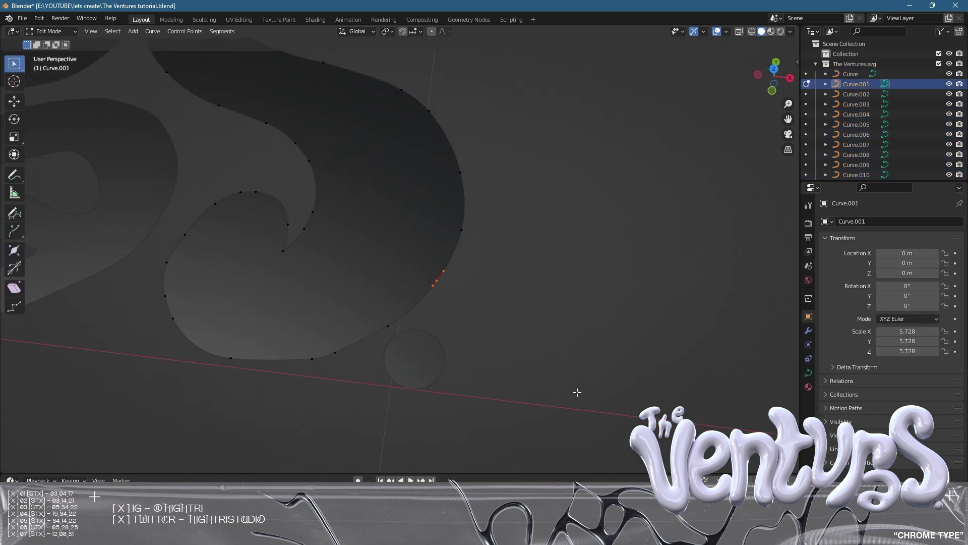
key(r)
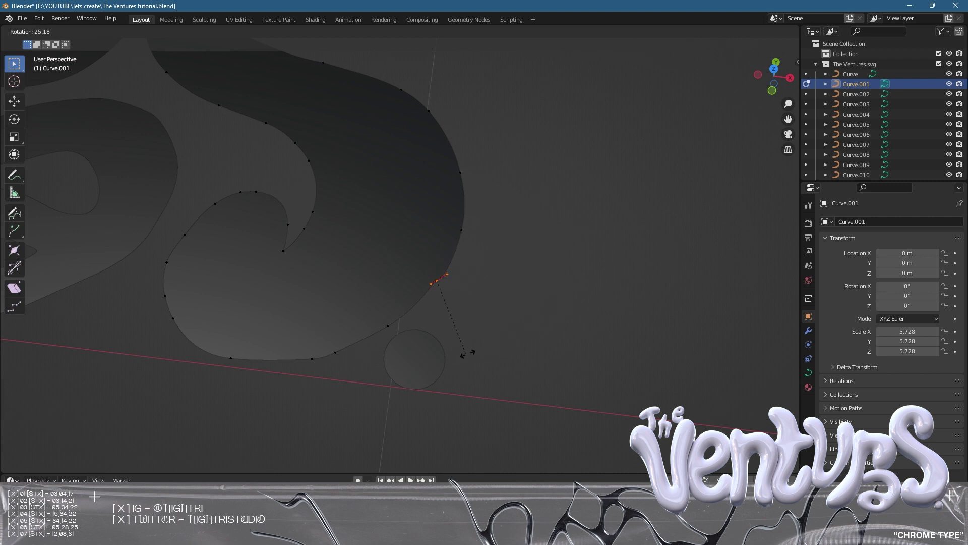
click(479, 345)
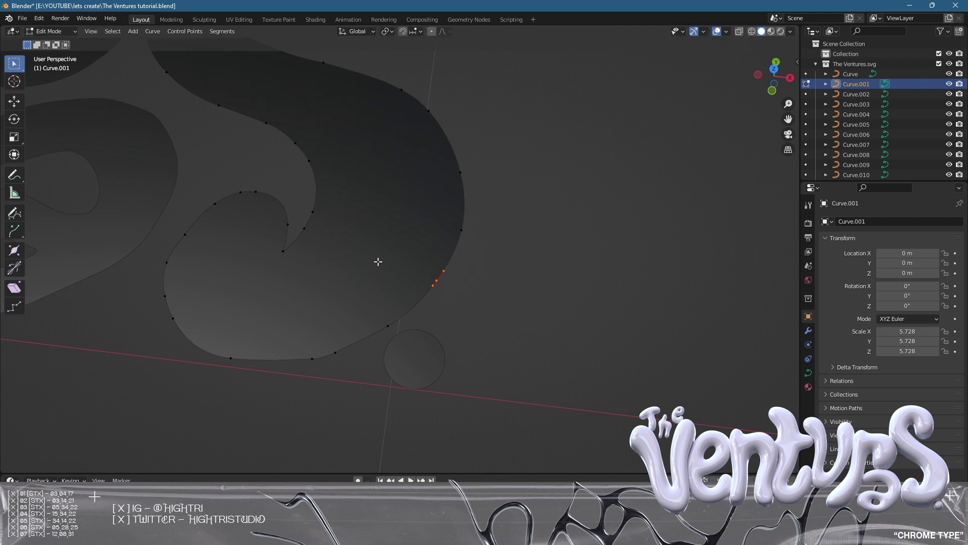
click(462, 230)
key(Tab)
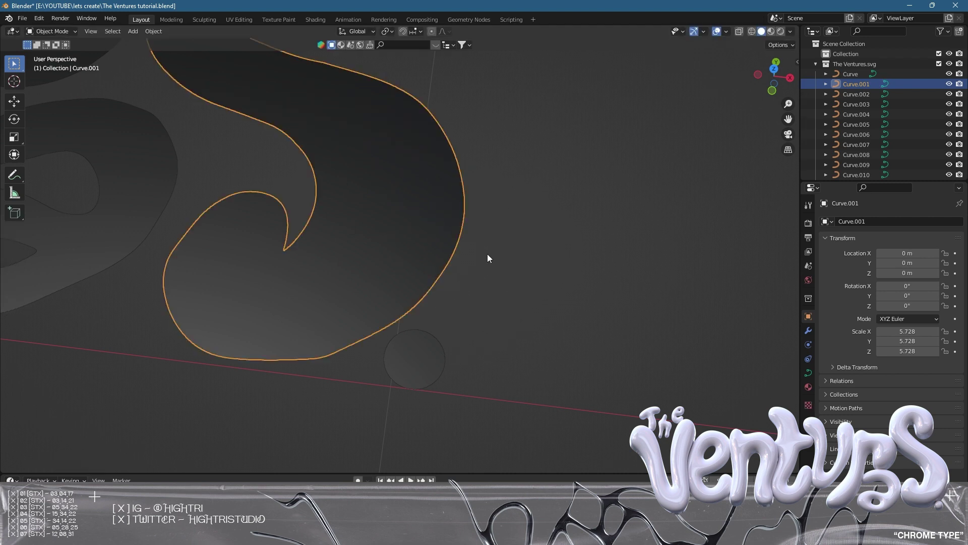
Examine the complete enlarged lettering, selecting all of its curves together and clearing the selection
scroll(487, 253, down, 8)
shift+middle_drag(307, 204, 536, 231)
drag(151, 110, 659, 320)
drag(162, 145, 671, 342)
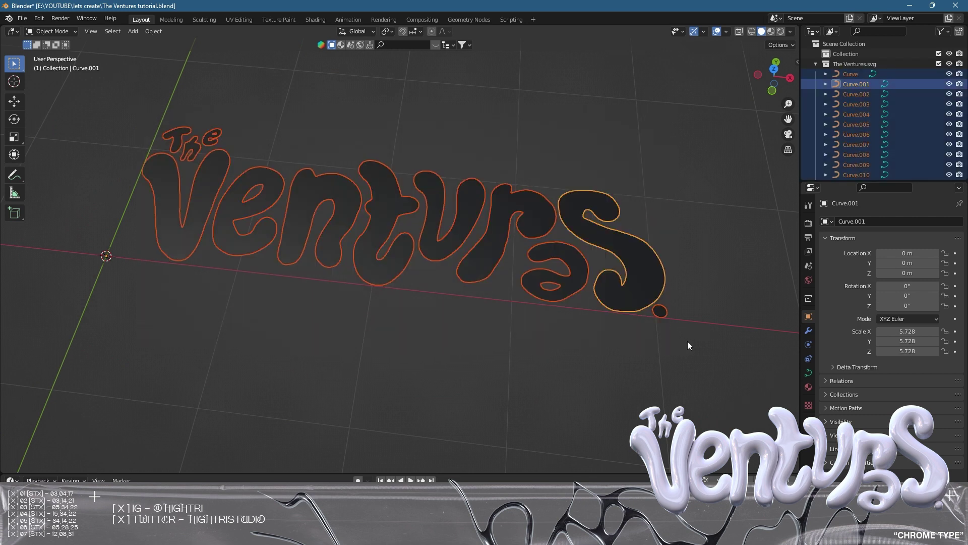
click(688, 341)
drag(124, 102, 631, 355)
click(655, 334)
shift+middle_drag(648, 295, 514, 291)
shift+middle_drag(234, 232, 432, 250)
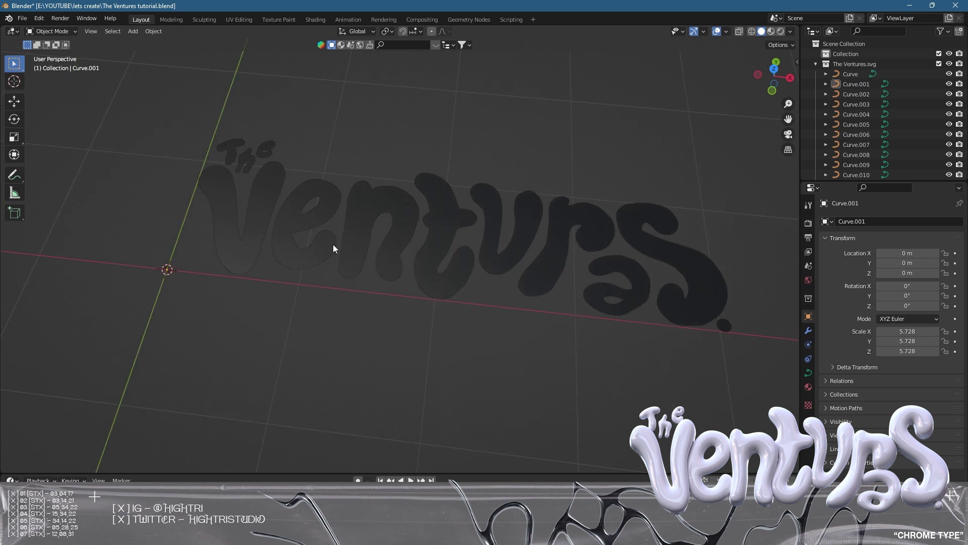
drag(179, 113, 745, 347)
click(744, 347)
Examine the individual letter curves of the wordmark, including the r and the S
middle_drag(717, 361, 558, 325)
click(558, 323)
click(474, 290)
click(418, 272)
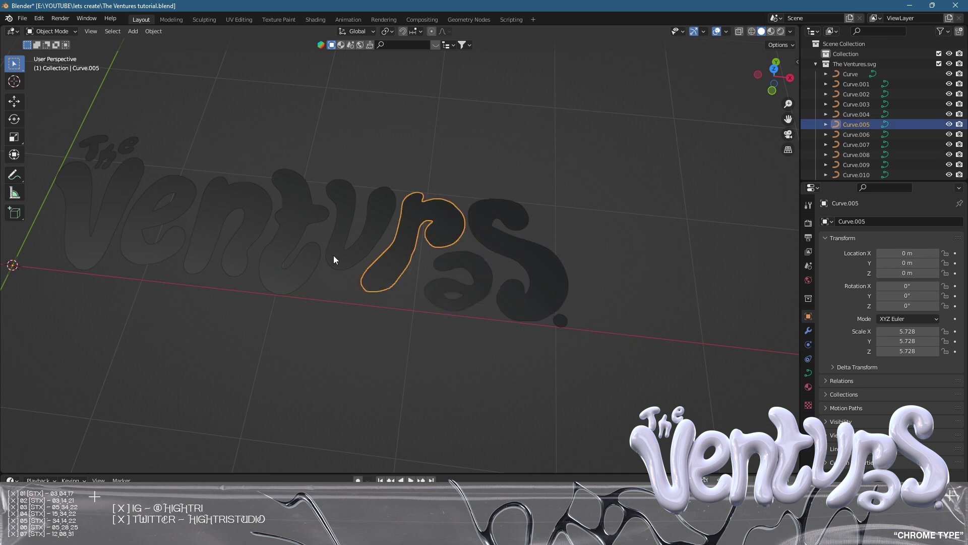
click(335, 255)
click(289, 244)
middle_drag(338, 262, 183, 148)
drag(182, 147, 755, 398)
middle_drag(696, 388, 357, 308)
click(582, 316)
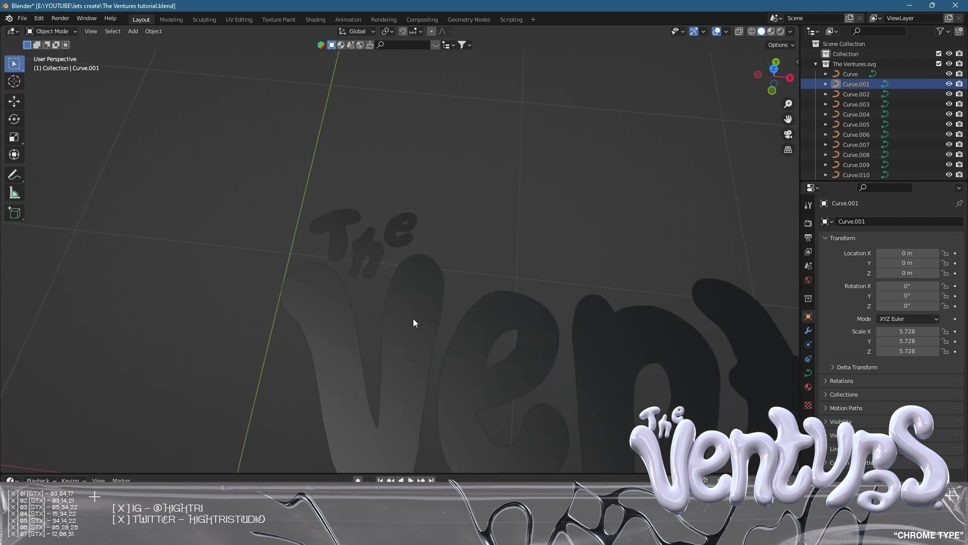
Give the V curve of the wordmark an Extrude depth in its curve geometry settings, making it a thick block letter
middle_drag(413, 323, 410, 277)
click(410, 277)
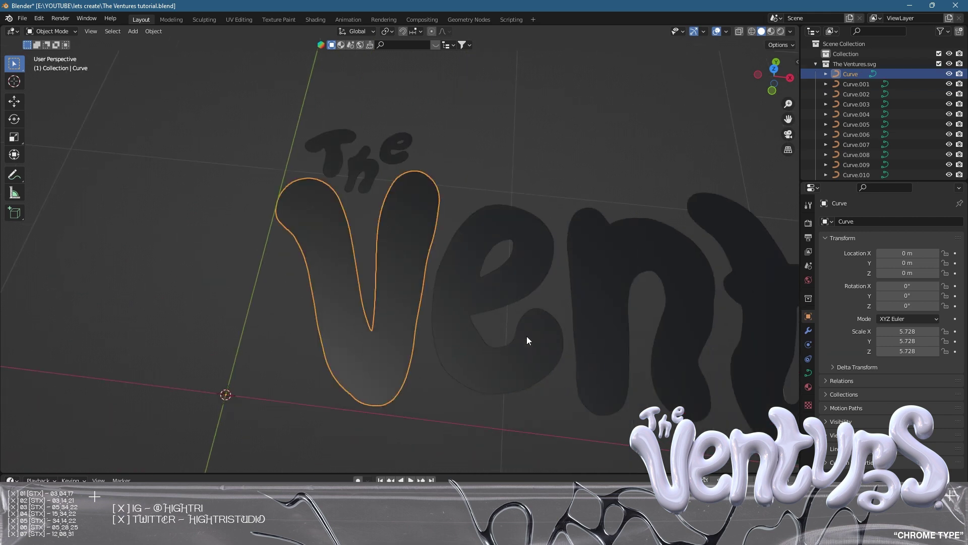
click(809, 374)
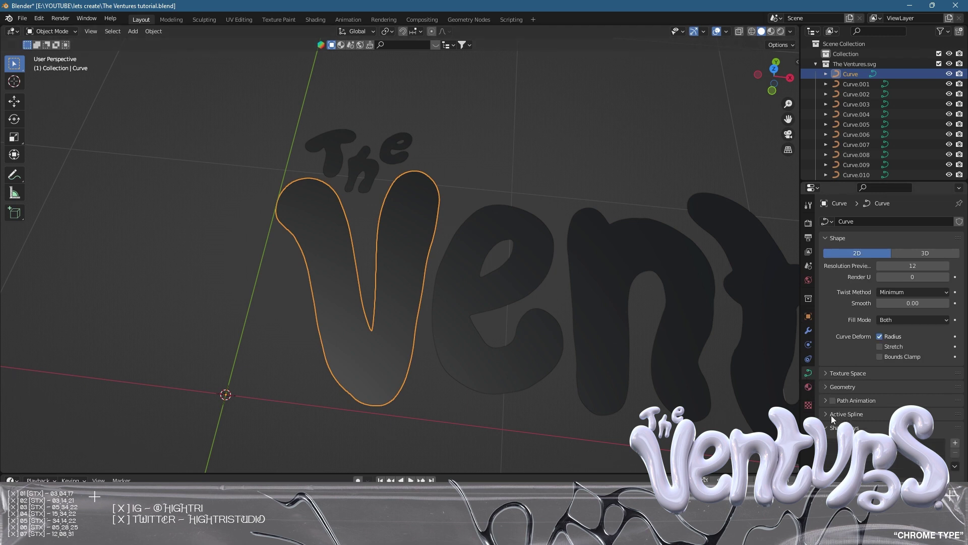
click(827, 387)
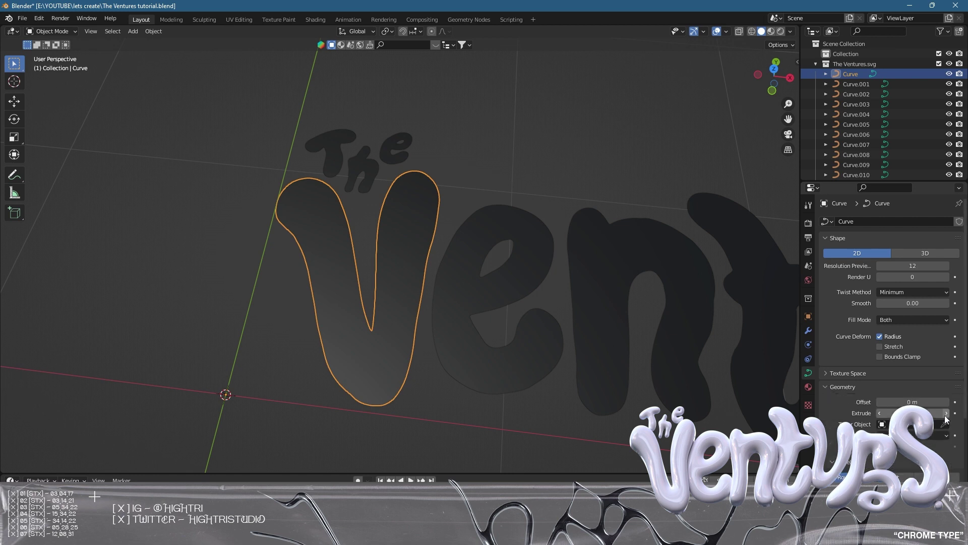
drag(948, 417, 961, 417)
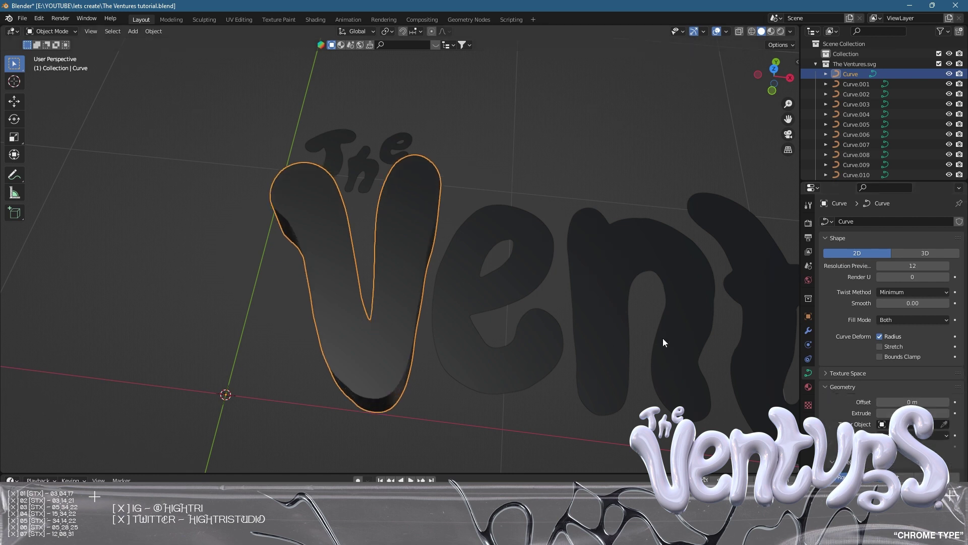
Extrude the curves of the first e, the n and the t to the same depth as the V
middle_drag(663, 338, 552, 345)
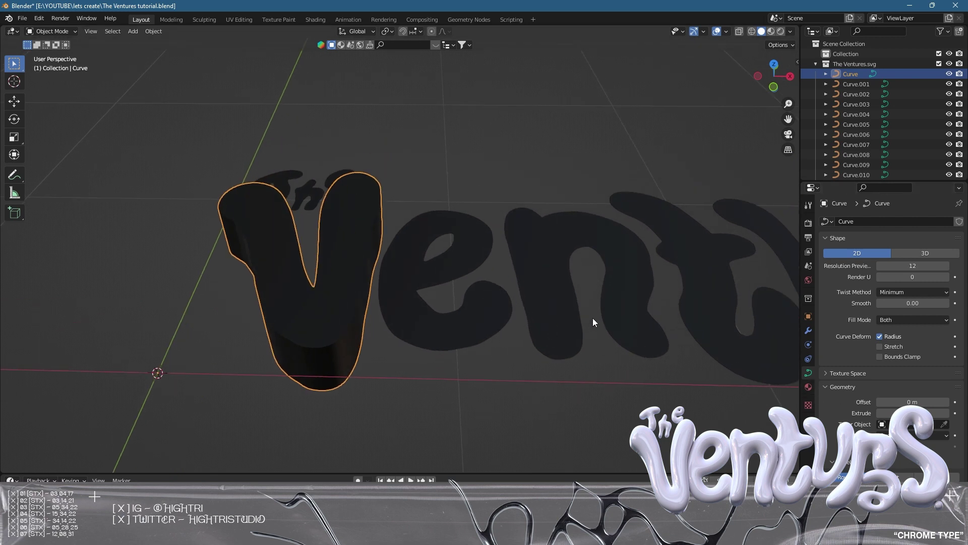
click(469, 314)
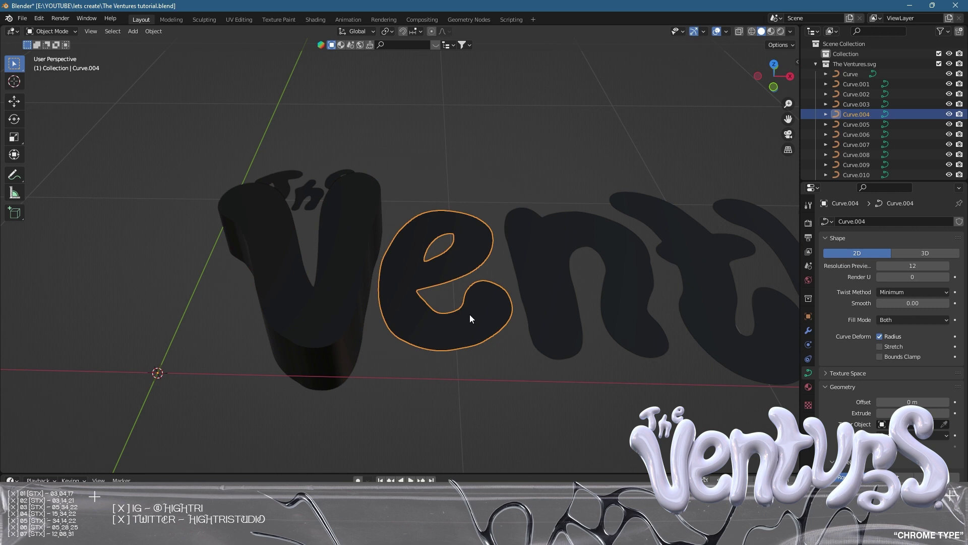
drag(939, 413, 950, 413)
shift+middle_drag(794, 401, 455, 313)
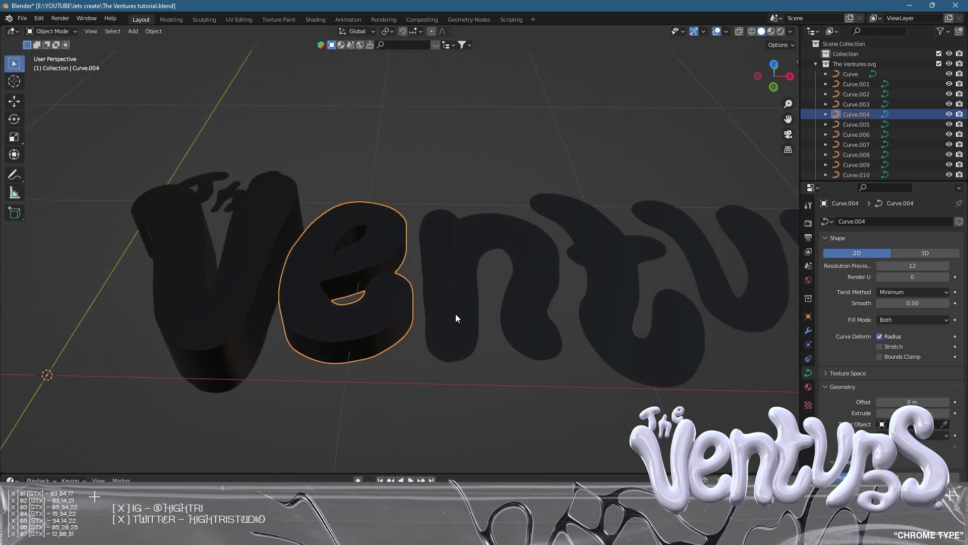
click(455, 314)
key(ctrl+v)
shift+middle_drag(671, 348, 543, 343)
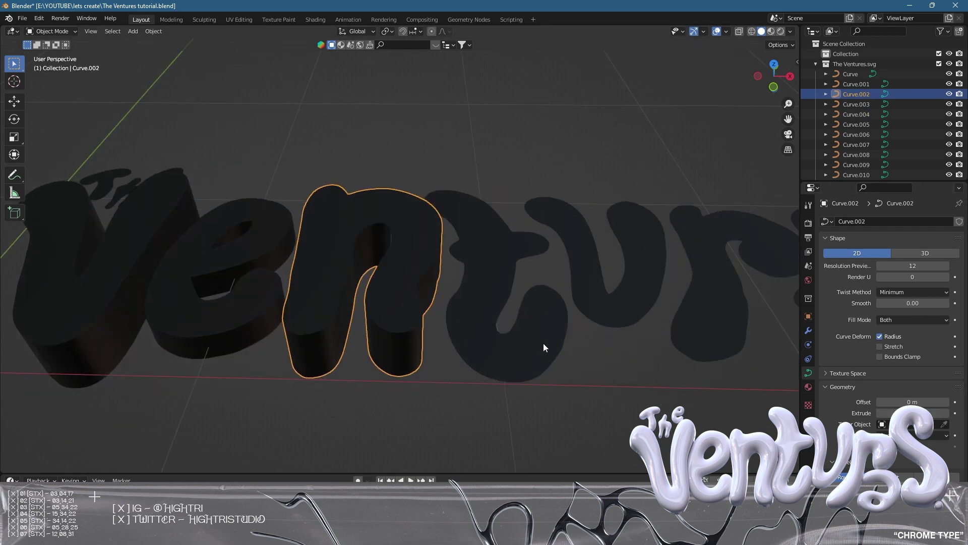
click(543, 343)
key(ctrl+v)
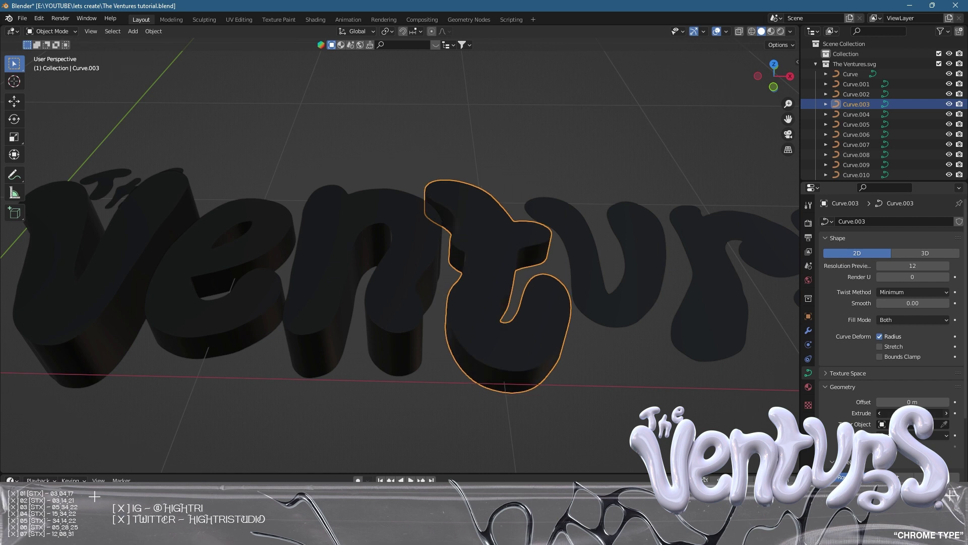
Extrude the u and r curves of the wordmark to match the preceding letters' depth
shift+middle_drag(692, 356, 595, 343)
click(501, 296)
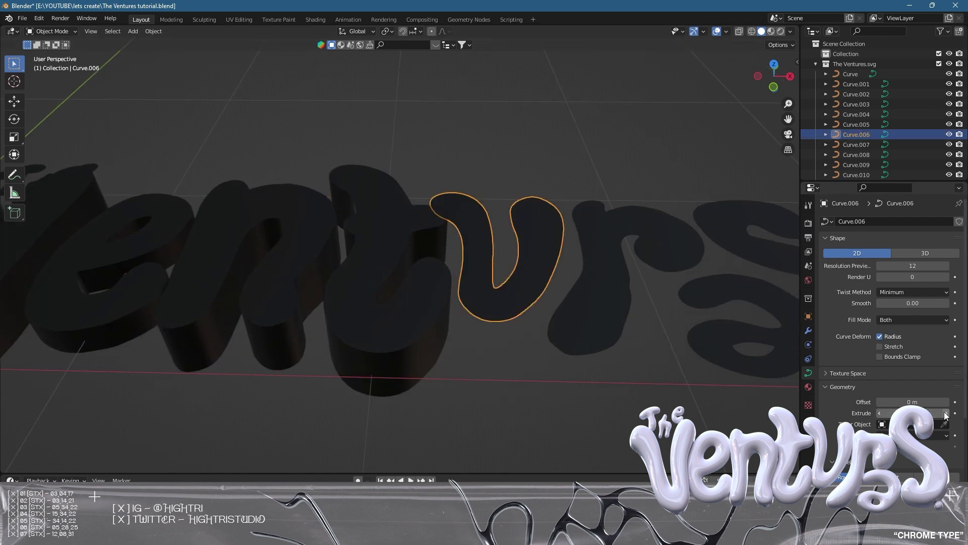
key(ctrl+v)
shift+middle_drag(716, 363, 580, 371)
click(524, 293)
key(ctrl+v)
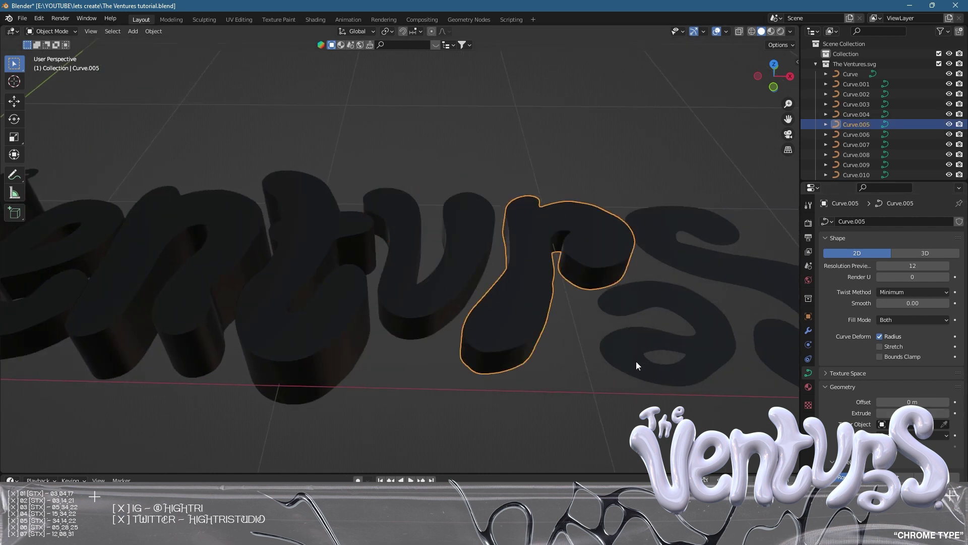
Extrude the small letter curve under the r, the S curve and the closing dot to the same depth, clearing the selection
click(643, 335)
shift+middle_drag(636, 362, 495, 353)
key(ctrl+v)
click(661, 334)
key(ctrl+v)
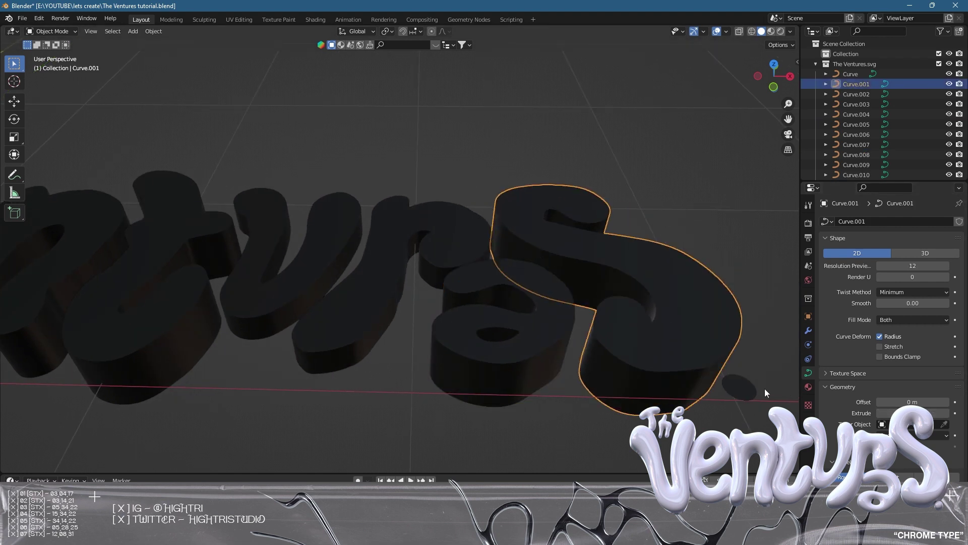
click(739, 388)
key(ctrl+v)
key(alt+a)
Join the T, h and e curves of the small word "The" into one object and extrude it
scroll(361, 301, down, 2)
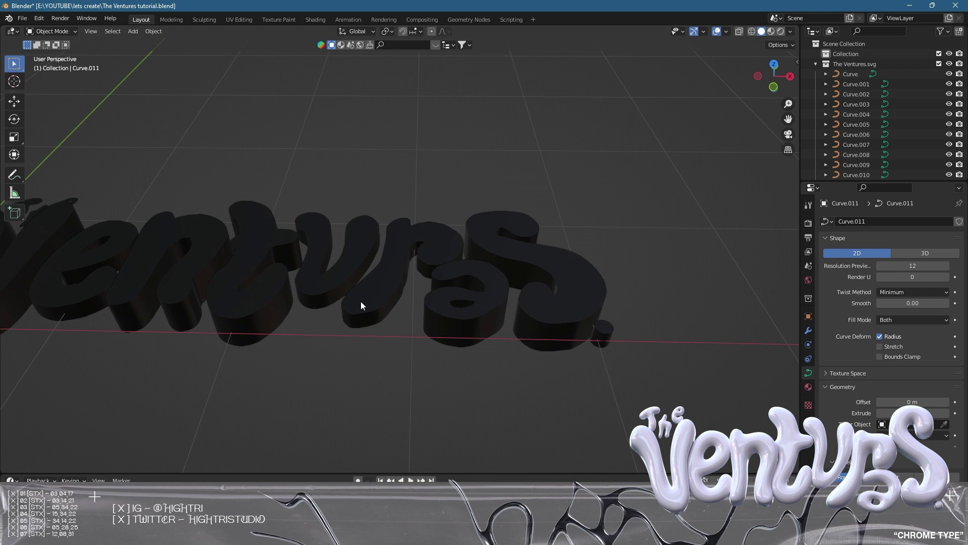
shift+middle_drag(361, 301, 383, 323)
click(384, 322)
shift+click(383, 343)
shift+click(365, 359)
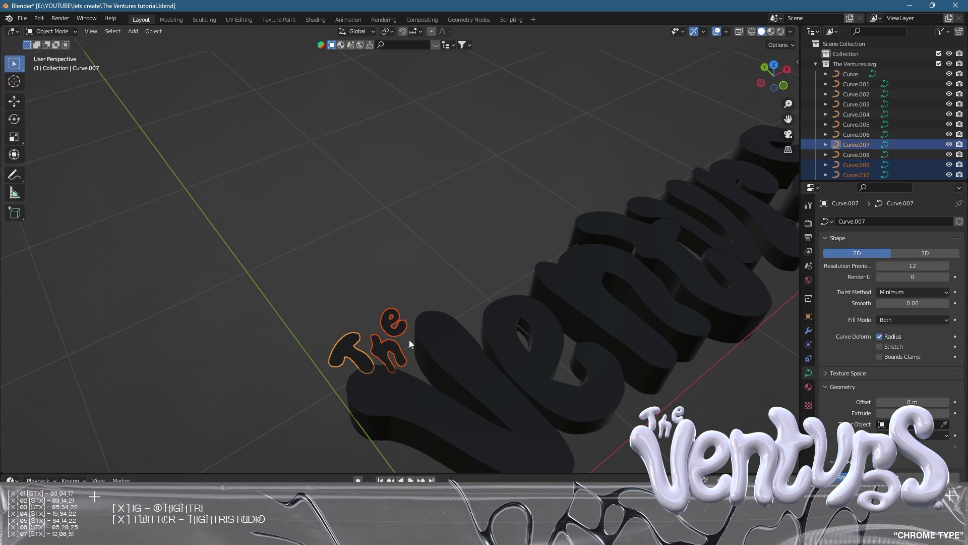
key(ctrl+j)
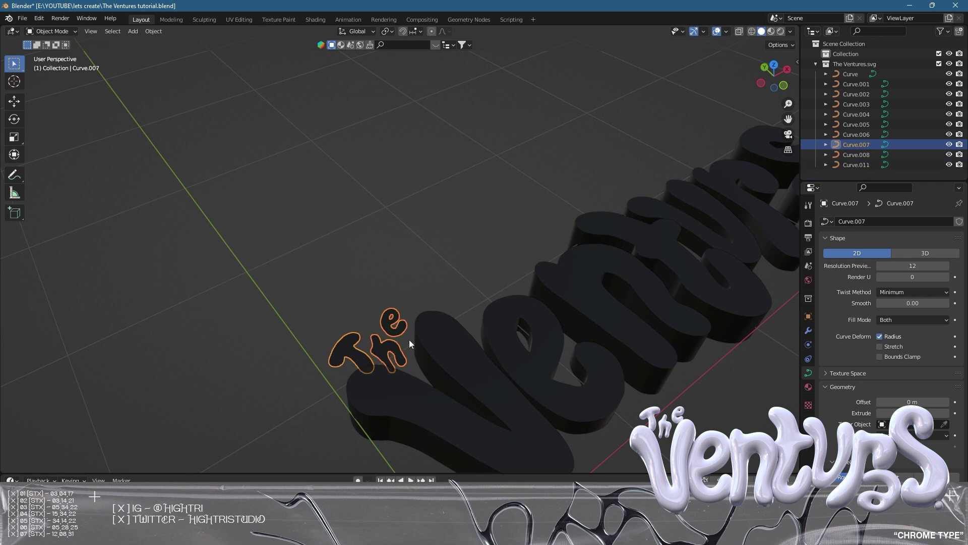
click(947, 412)
Select the extruded V curve and convert it to a mesh
middle_drag(594, 332, 746, 301)
click(471, 252)
middle_drag(125, 238, 615, 322)
middle_drag(218, 256, 307, 321)
click(307, 322)
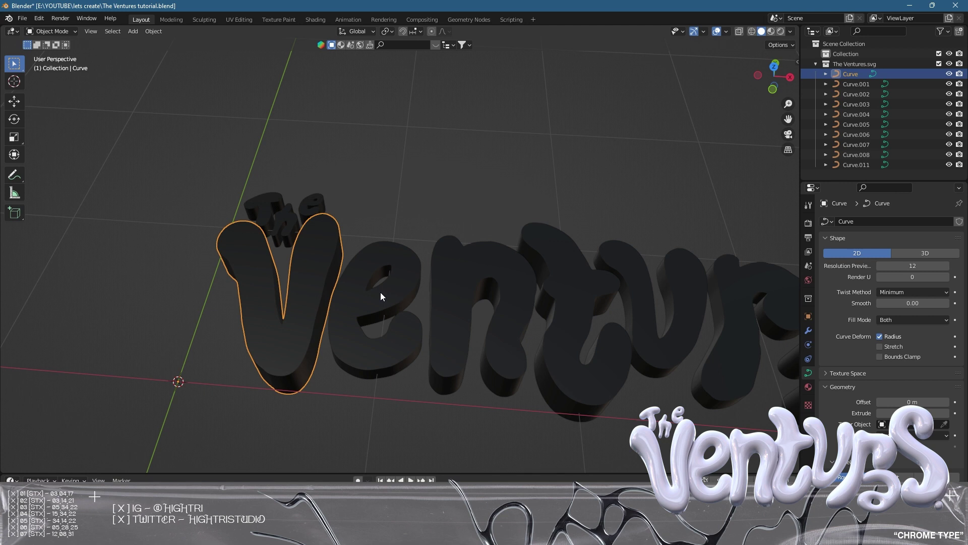
middle_drag(380, 292, 481, 319)
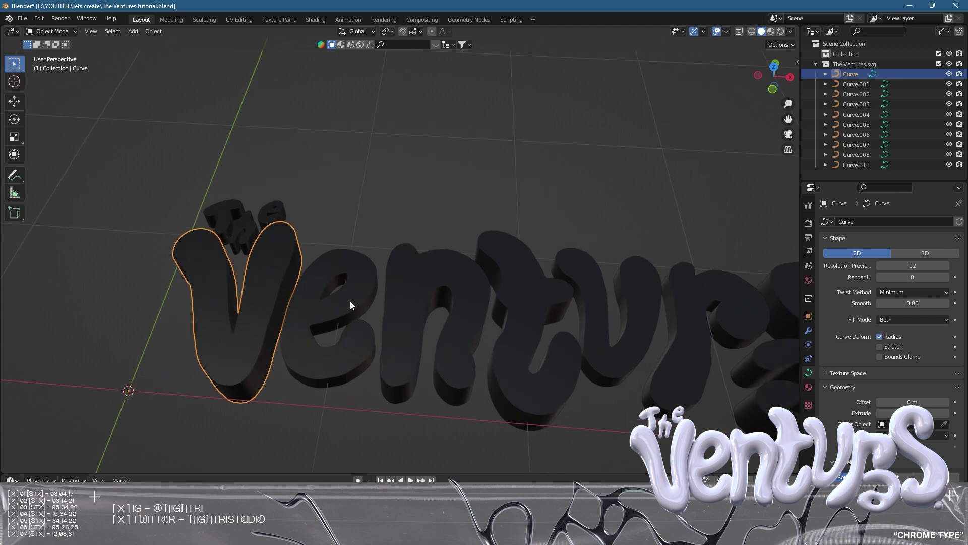
middle_drag(350, 301, 446, 277)
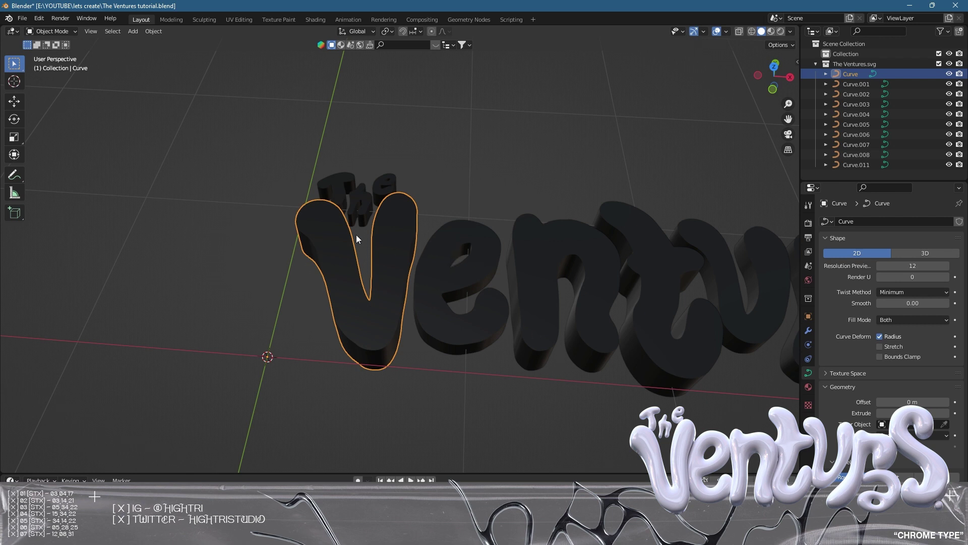
scroll(368, 219, up, 3)
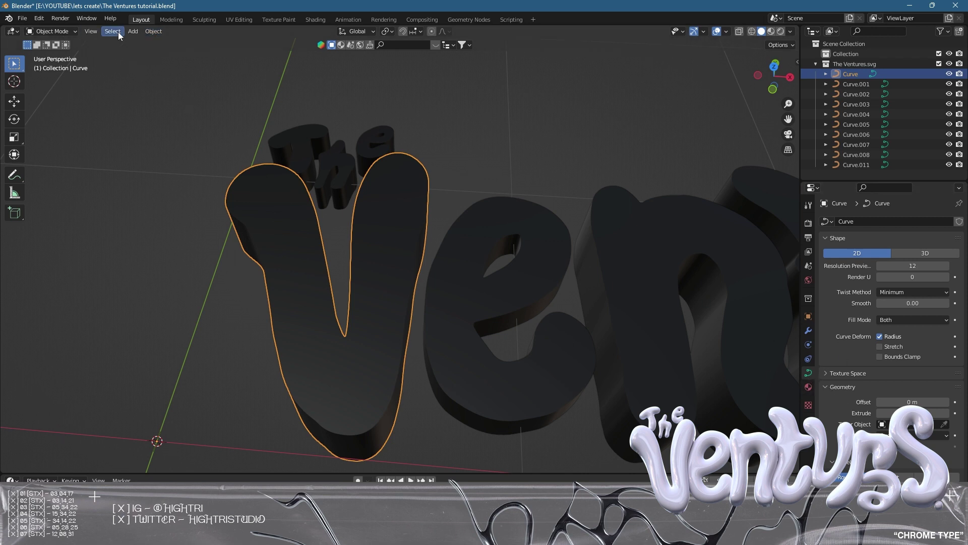
click(153, 31)
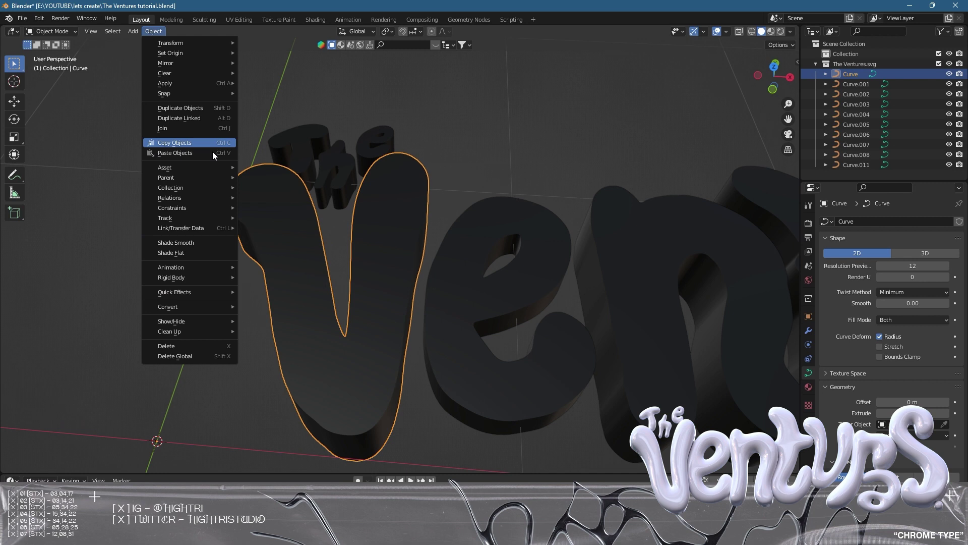
mouse_move(199, 309)
click(260, 317)
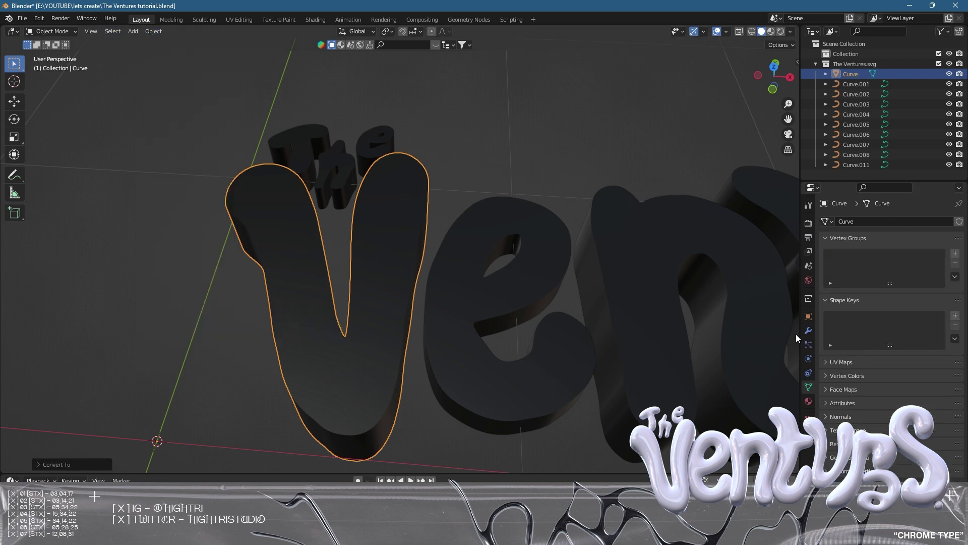
Add a Voxel Remesh modifier to the V mesh with a voxel size of about 0.000635 m and apply it
click(808, 331)
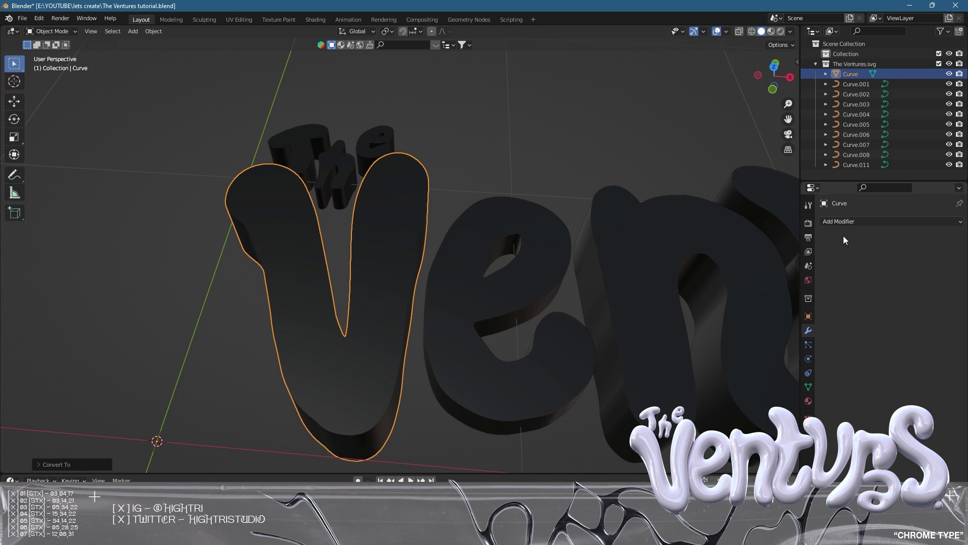
click(849, 223)
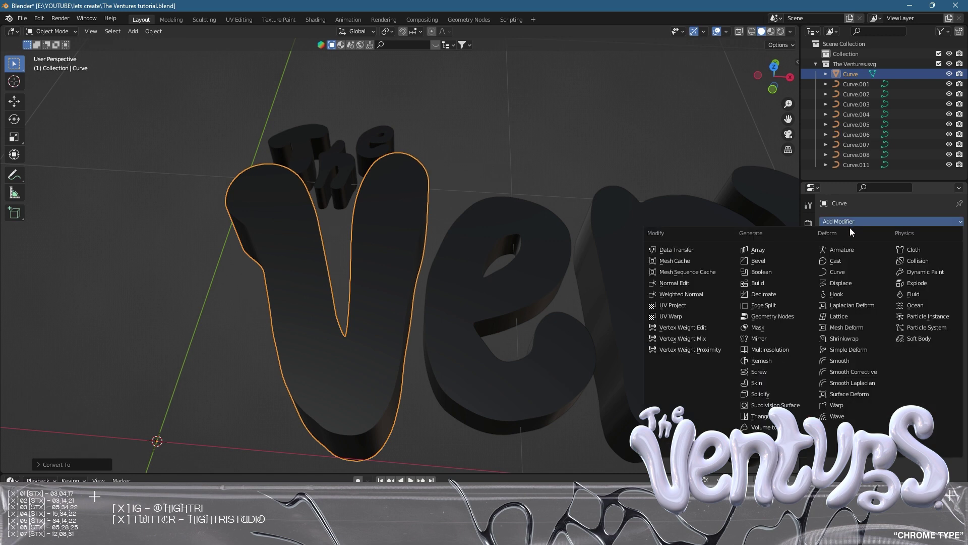
click(764, 361)
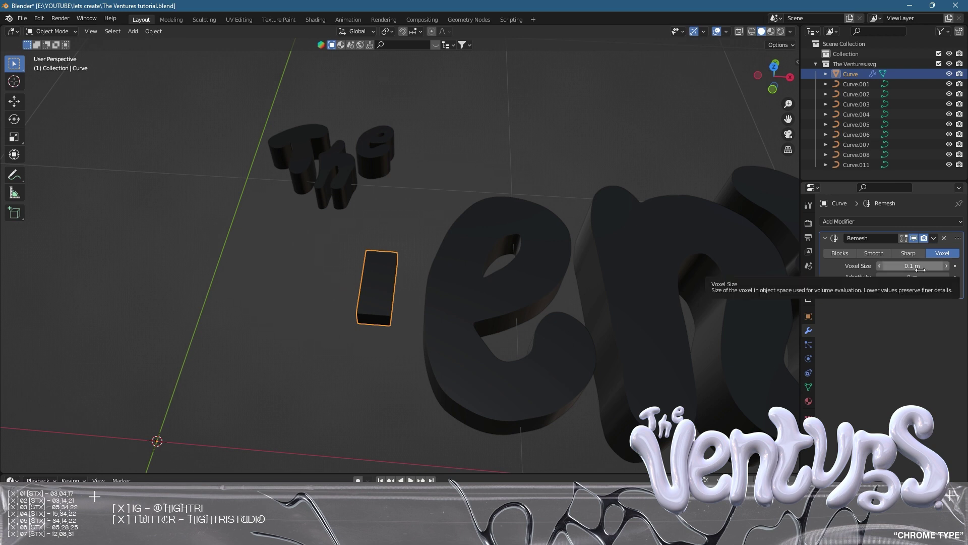
drag(921, 270, 855, 270)
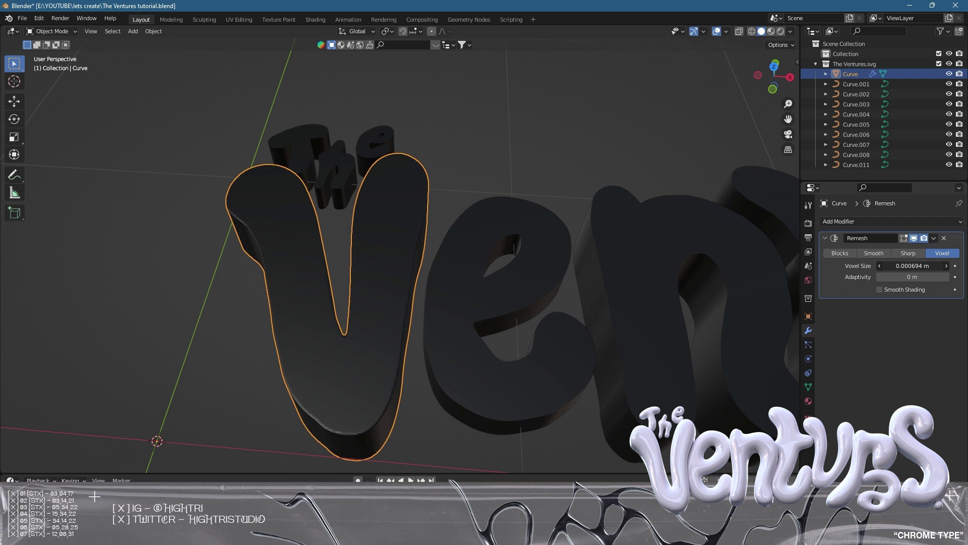
drag(855, 270, 855, 270)
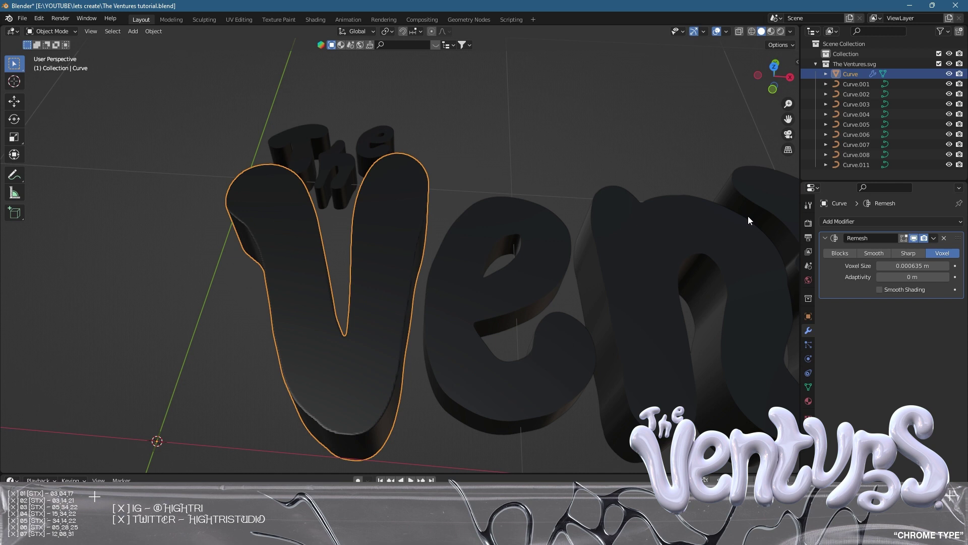
click(934, 238)
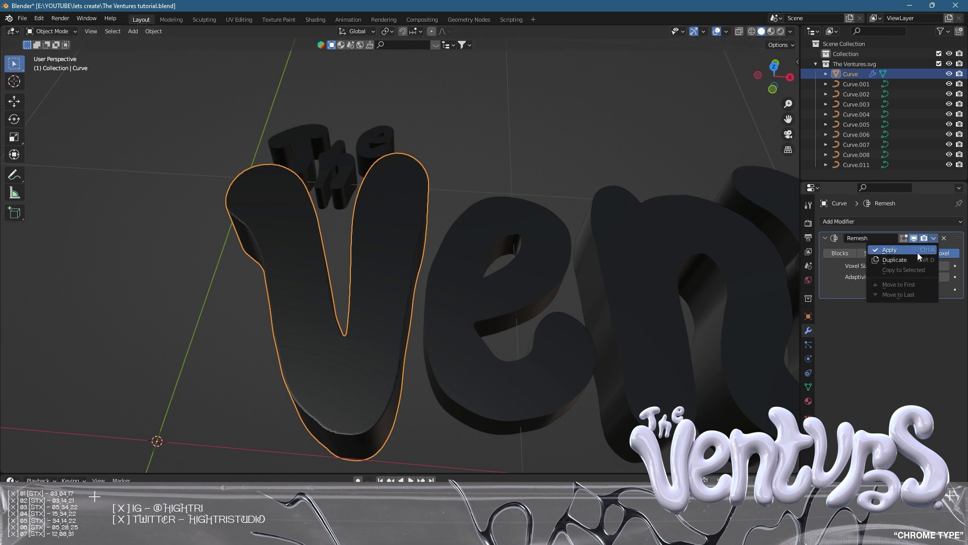
click(917, 252)
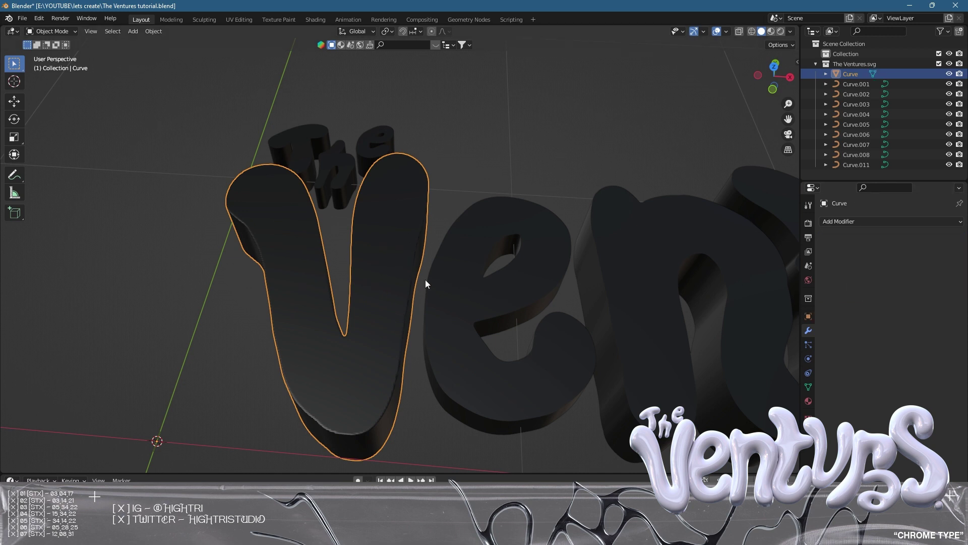
Inspect the density of the V's remeshed geometry in Edit Mode and return to Object Mode
key(Tab)
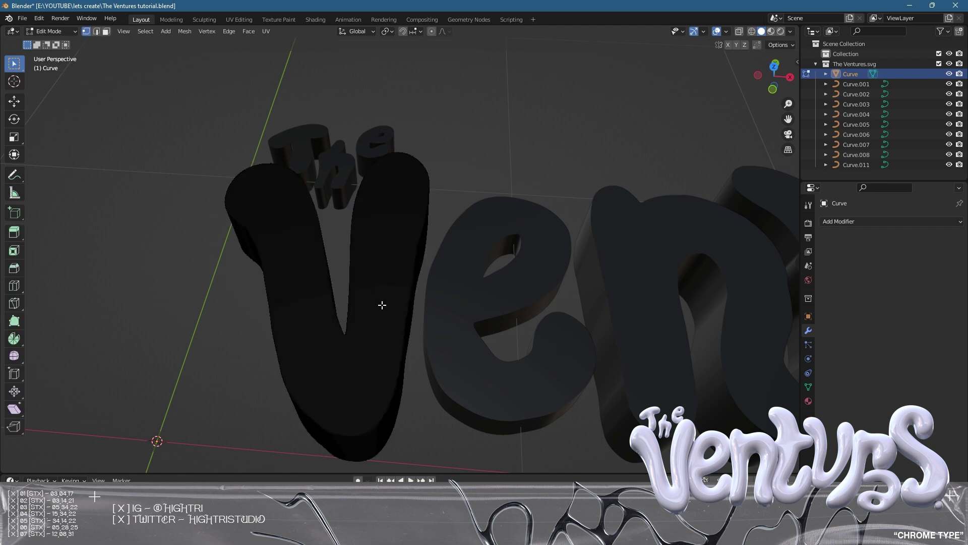
key(Tab)
click(432, 256)
click(410, 286)
key(Tab)
key(Tab)
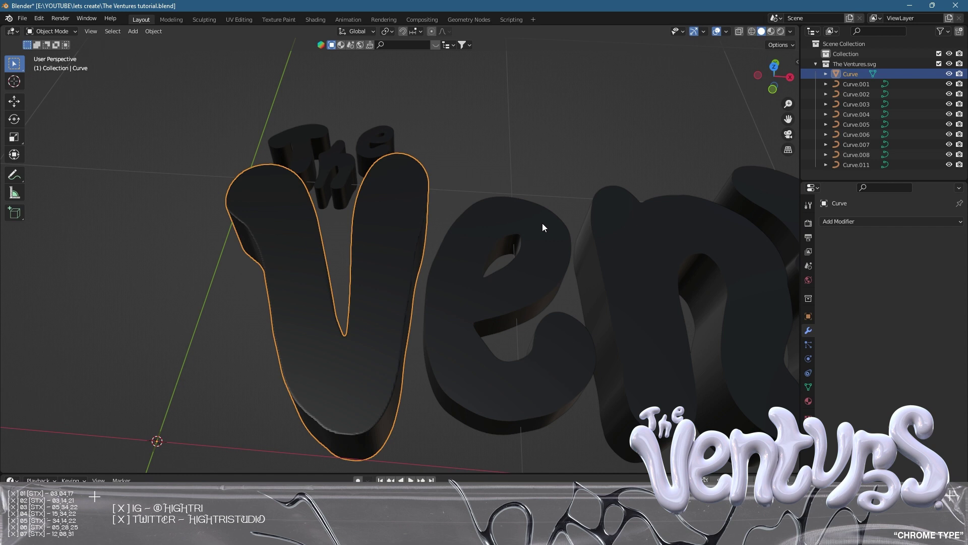
Set the V mesh's origin to its geometry and activate the Move tool to show its gizmo
shift+middle_drag(580, 274, 522, 250)
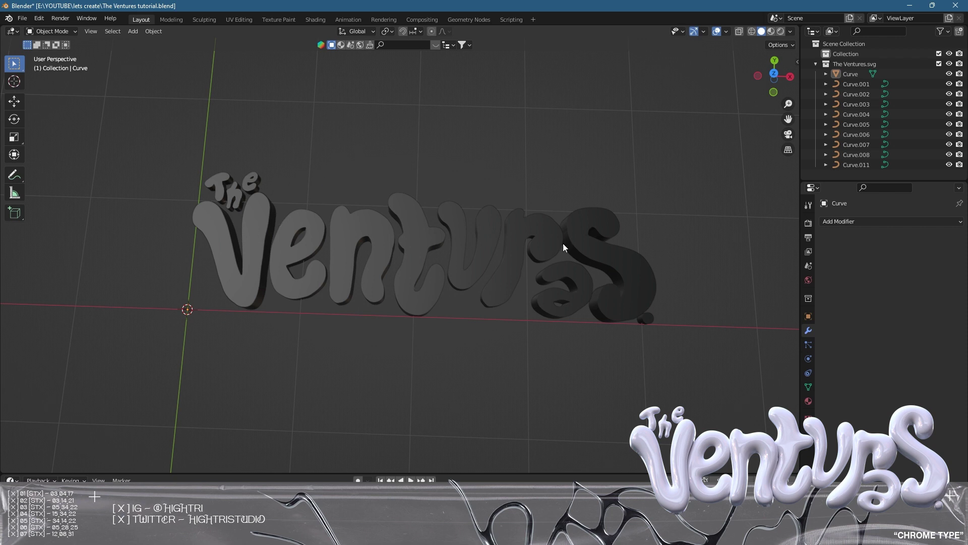
click(260, 218)
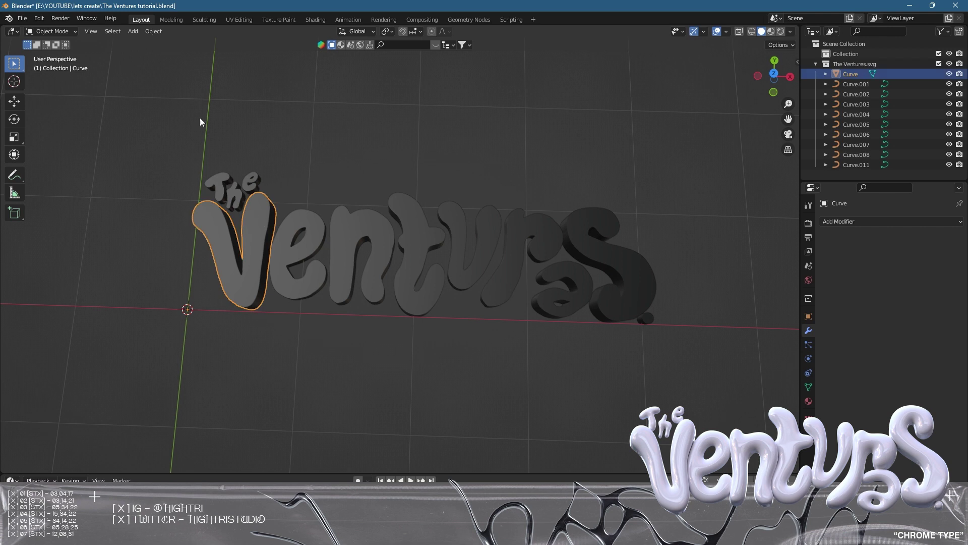
click(158, 32)
mouse_move(189, 52)
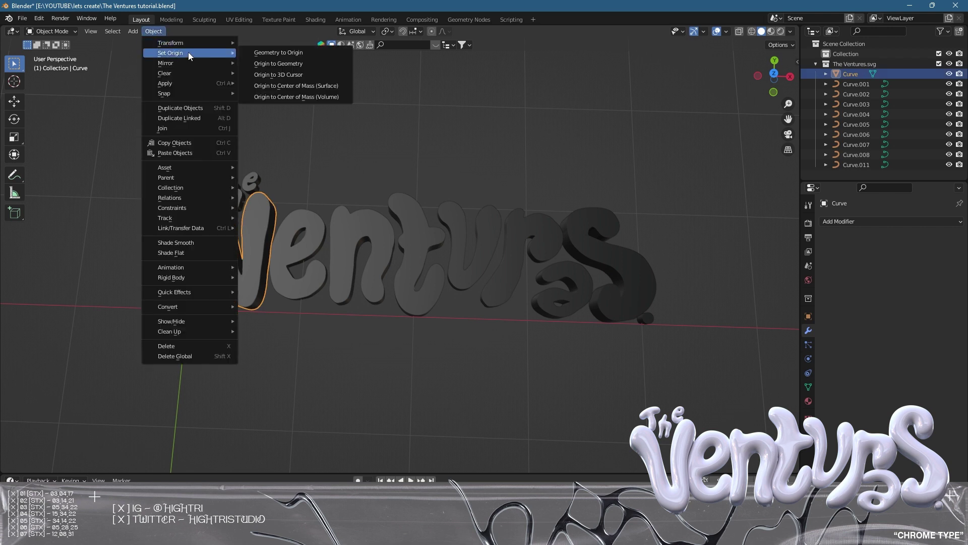
click(295, 64)
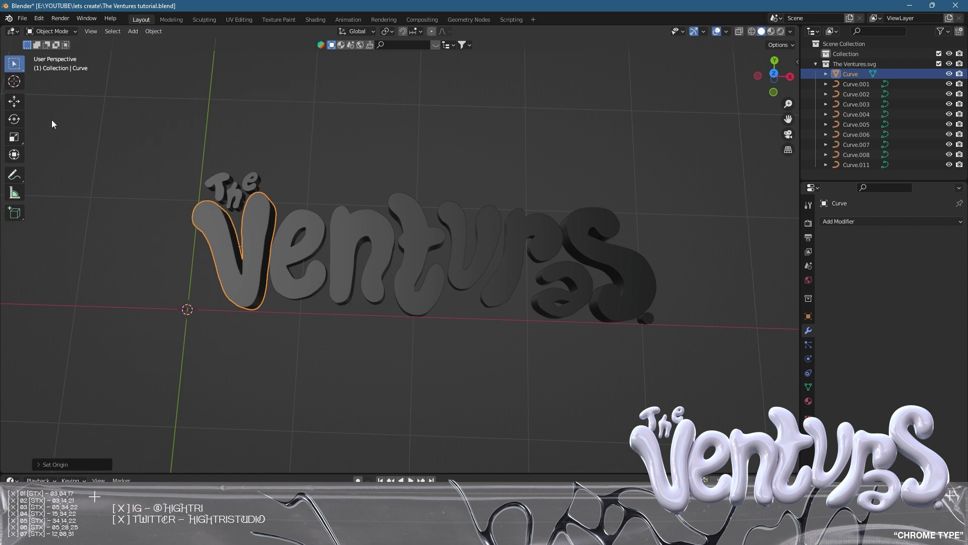
click(14, 103)
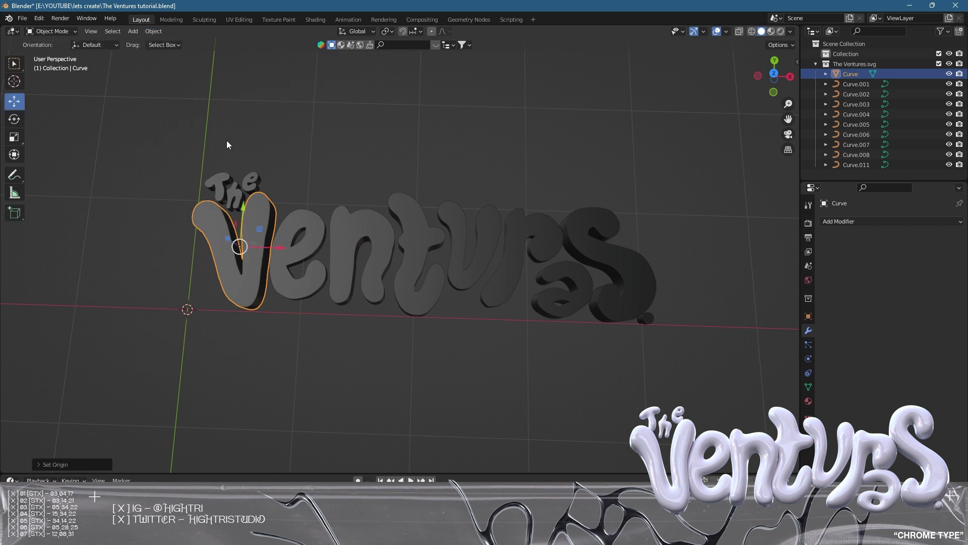
Select all the letters of The Ventures lettering together
shift+middle_drag(290, 176, 367, 187)
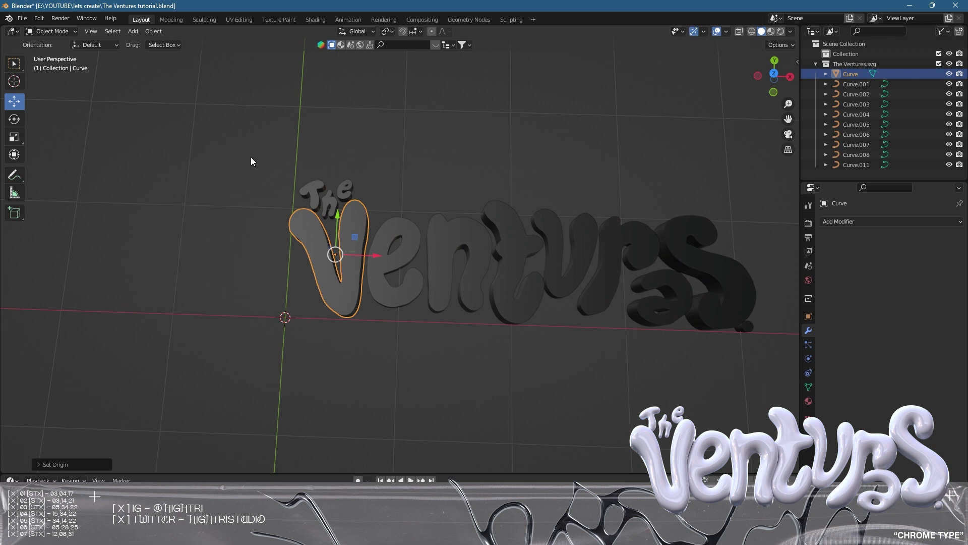
scroll(322, 186, down, 3)
shift+middle_drag(434, 270, 288, 257)
drag(155, 153, 493, 287)
key(r)
key(x)
key(9)
key(0)
key(Return)
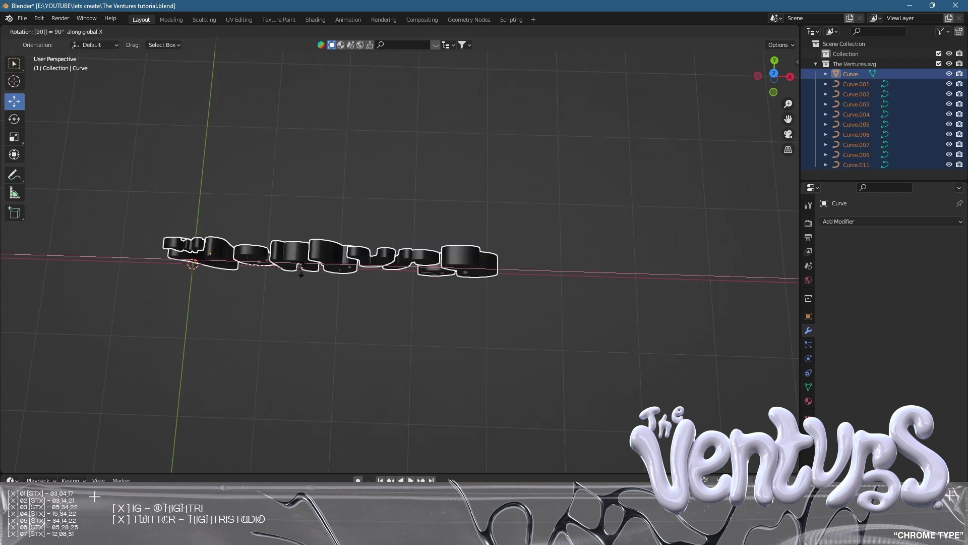
key(ctrl+z)
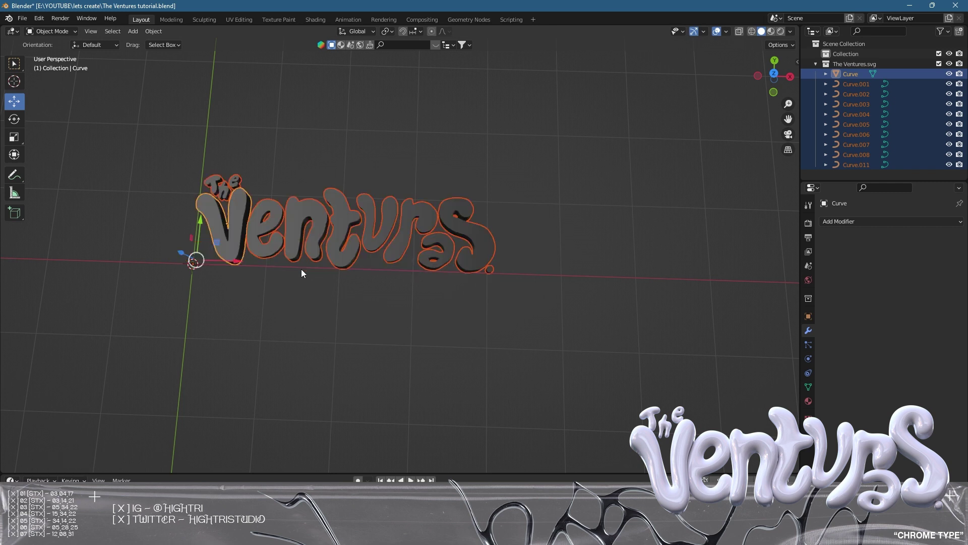
Rotate the whole lettering 90° about the global Z axis and 90° about the global X axis
key(r)
key(z)
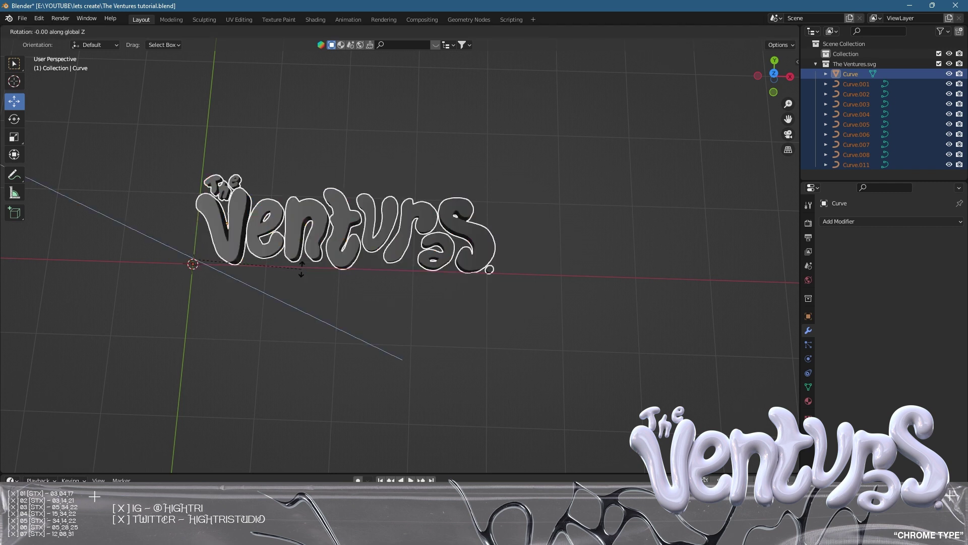
key(9)
key(0)
key(Return)
key(r)
key(x)
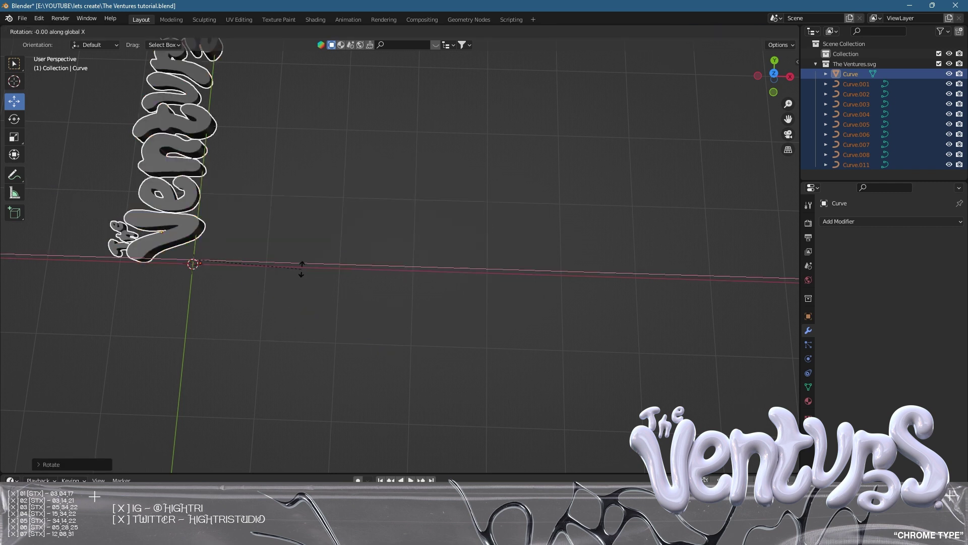
key(9)
key(0)
key(Return)
In the Right Orthographic view, rotate the lettering another 90° about the global X axis
key(KP_3)
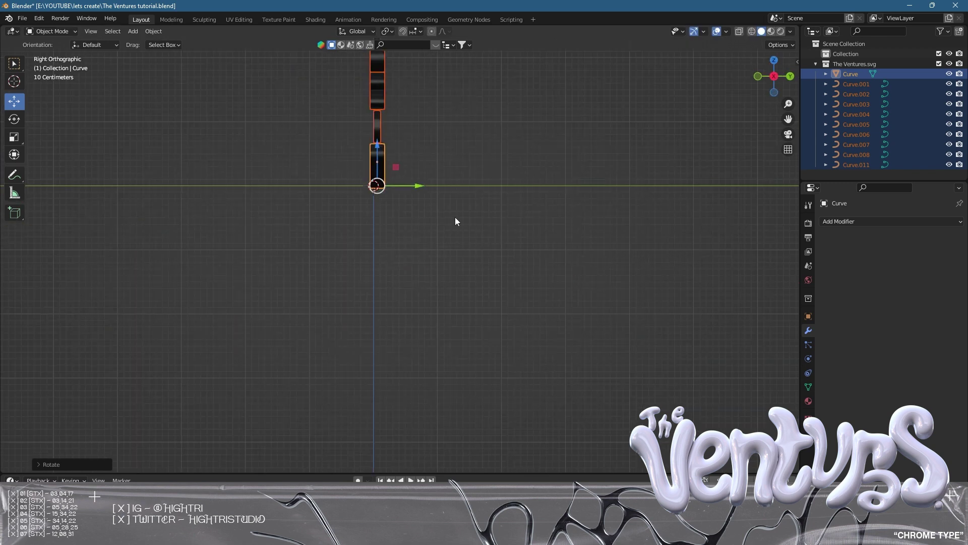
shift+middle_drag(384, 267, 442, 316)
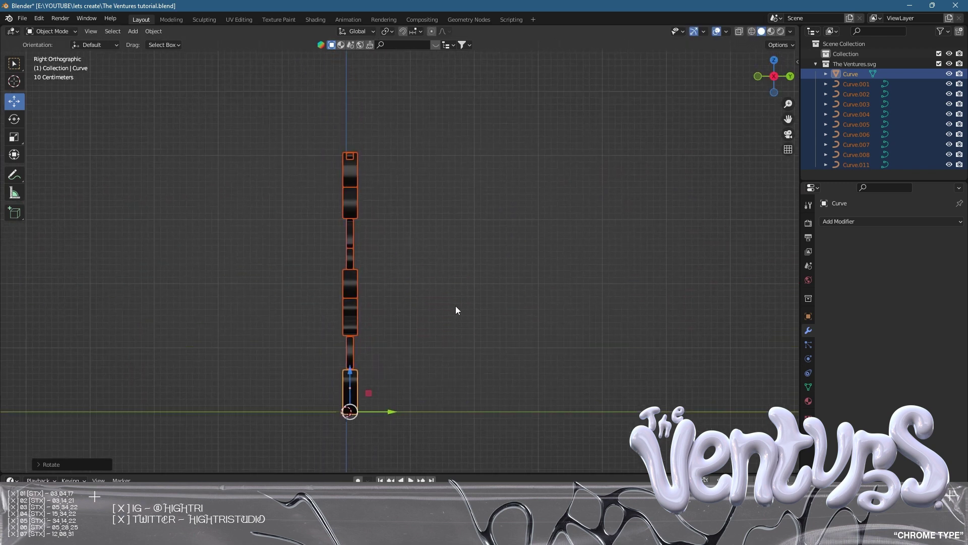
key(r)
key(x)
key(Escape)
key(r)
key(x)
key(9)
key(0)
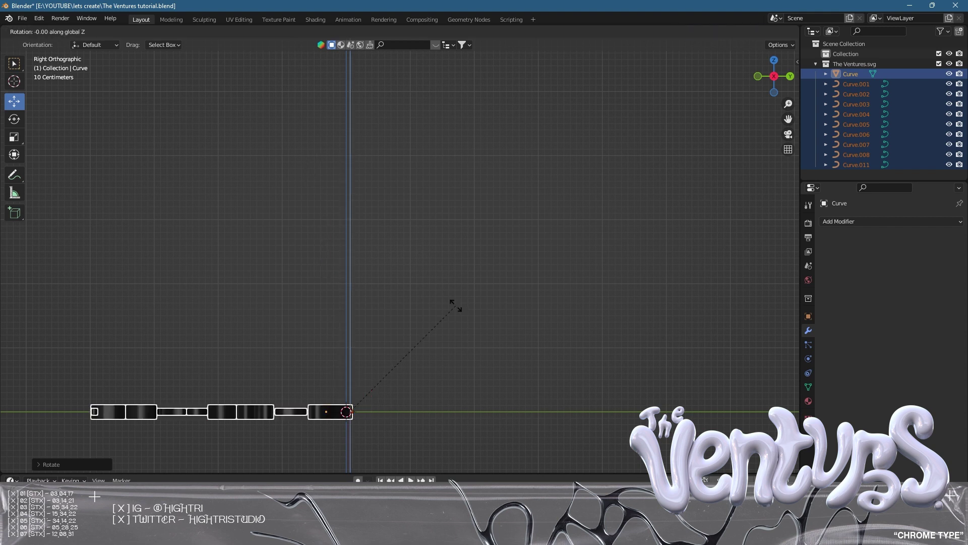
key(Return)
Rotate the lettering 90° about the global Y axis and 90° about the global Z axis
key(r)
key(y)
key(9)
key(0)
key(Return)
key(r)
key(z)
key(9)
key(0)
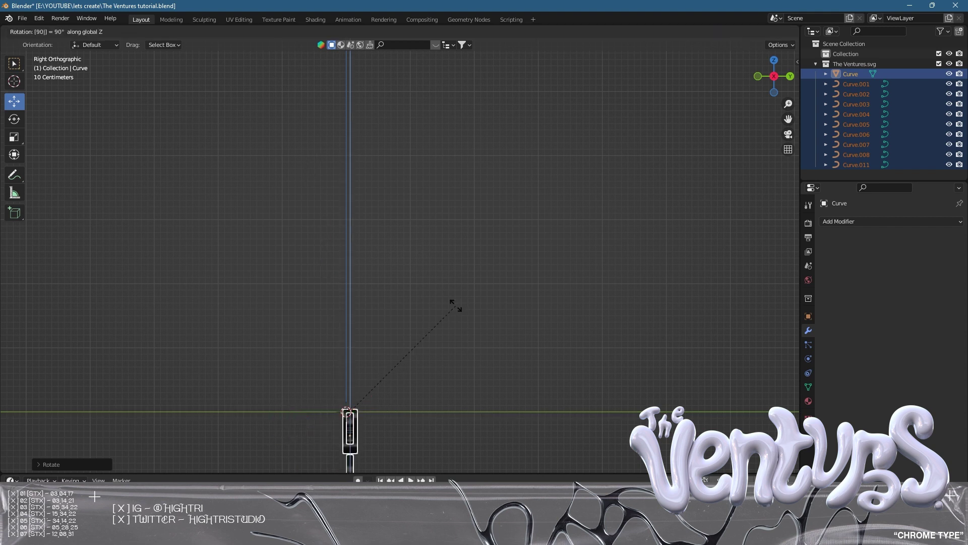
key(Return)
Rotate the lettering 90° about the viewing axis in the Right Orthographic view
key(r)
key(9)
key(0)
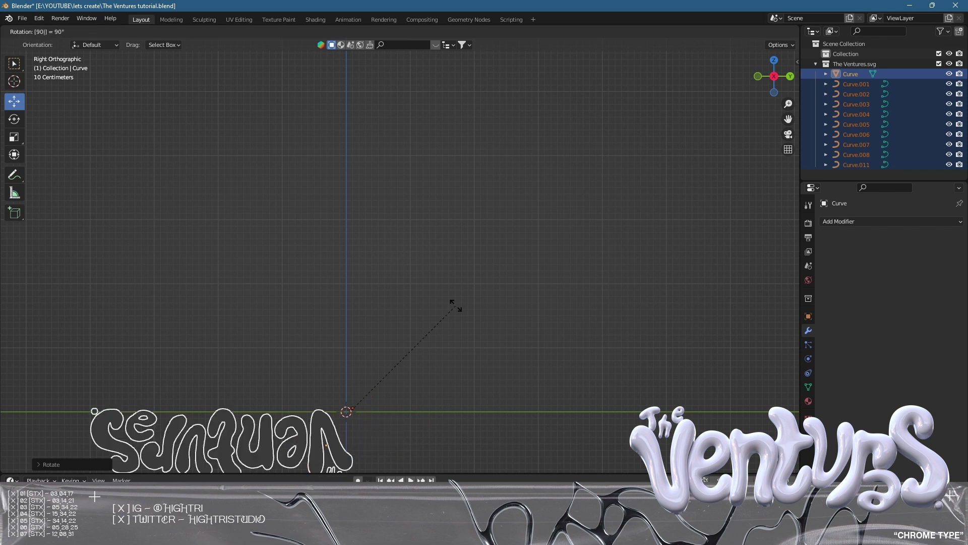
key(Return)
Try rotating the lettering 90° in the Right view and 90° in the Left view
key(r)
key(9)
key(0)
key(Return)
key(ctrl+KP_3)
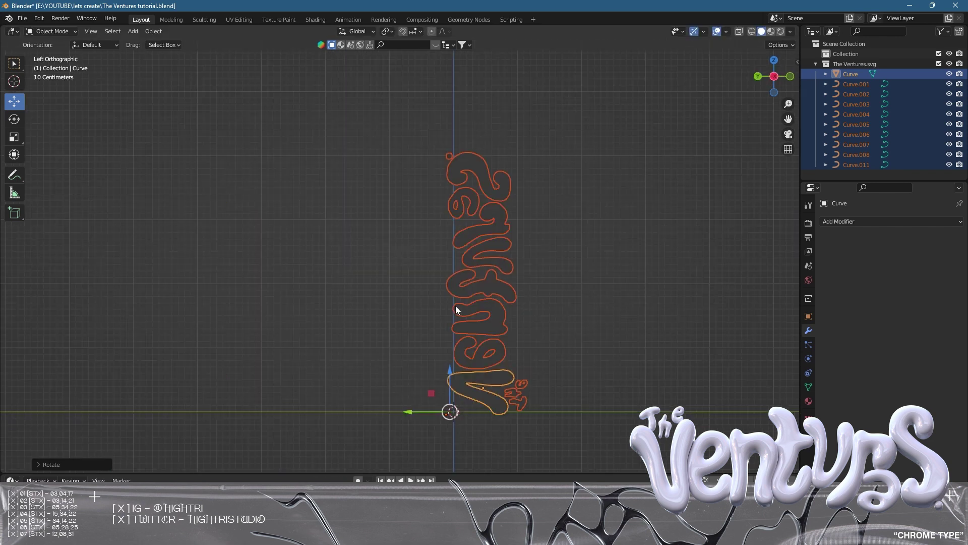
key(r)
key(9)
key(0)
key(Return)
Turn the lettering upright in the Right Orthographic view with two further 90° rotations
key(KP_3)
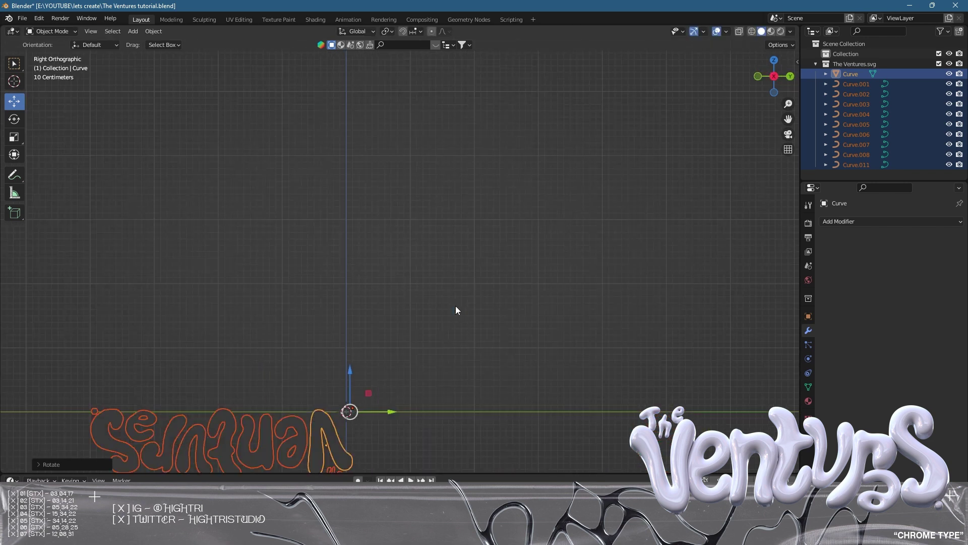
key(r)
key(9)
key(0)
key(Return)
key(r)
key(9)
key(0)
key(Return)
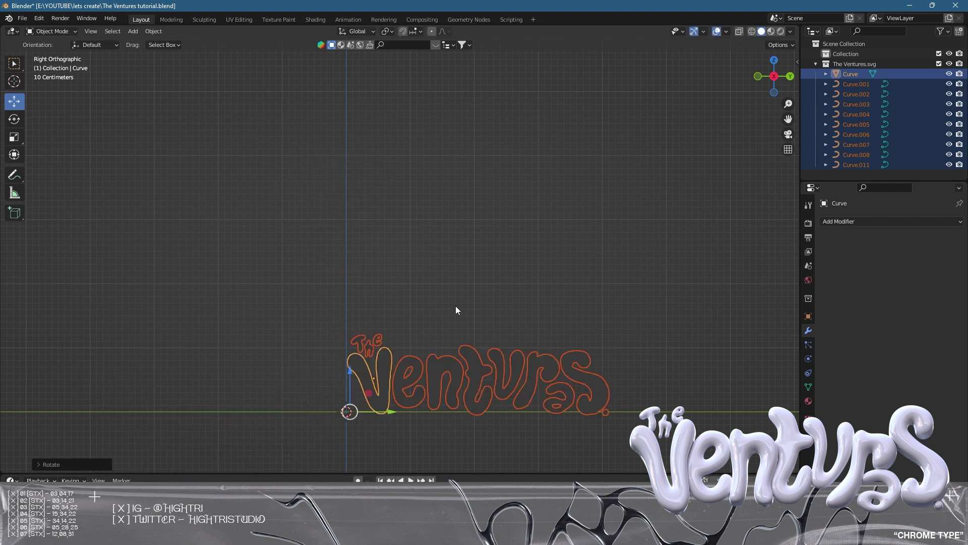
scroll(455, 306, up, 5)
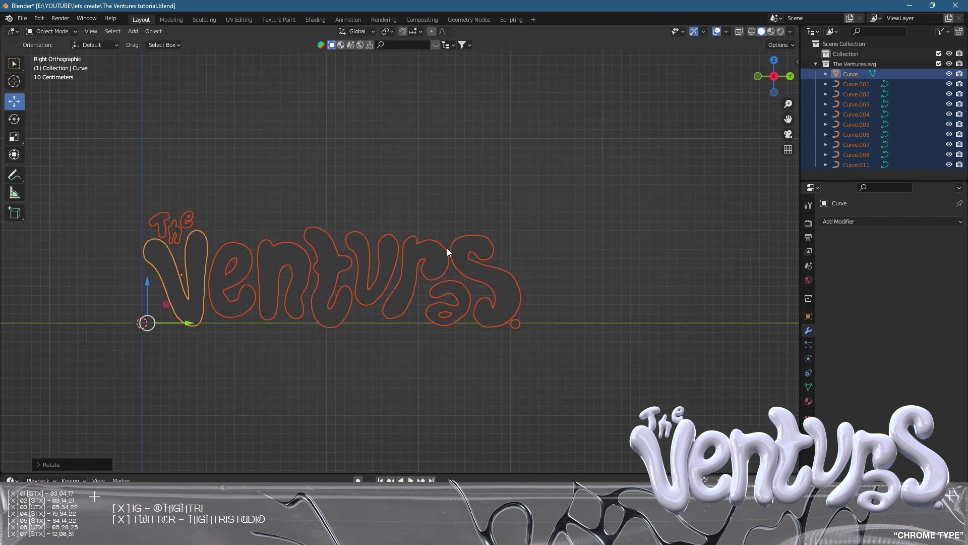
scroll(584, 283, down, 3)
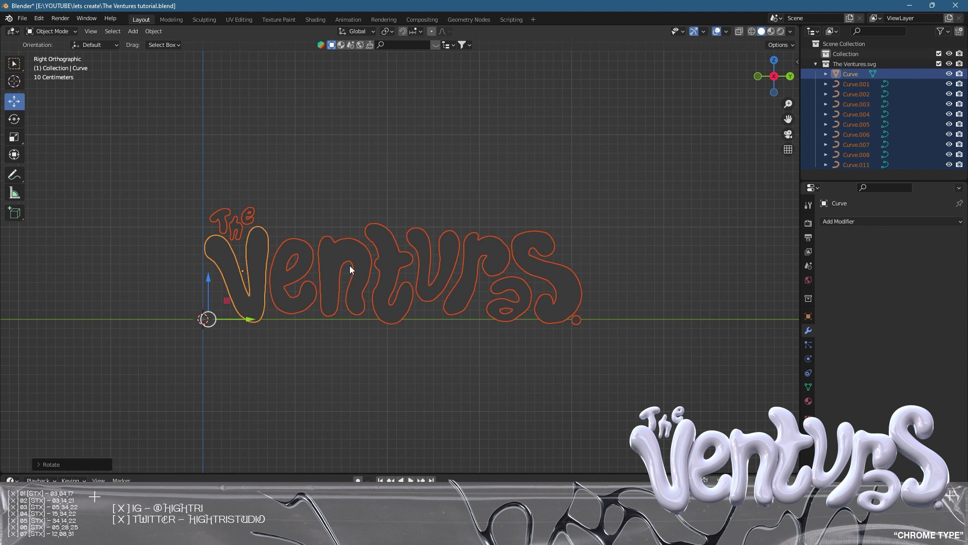
click(51, 31)
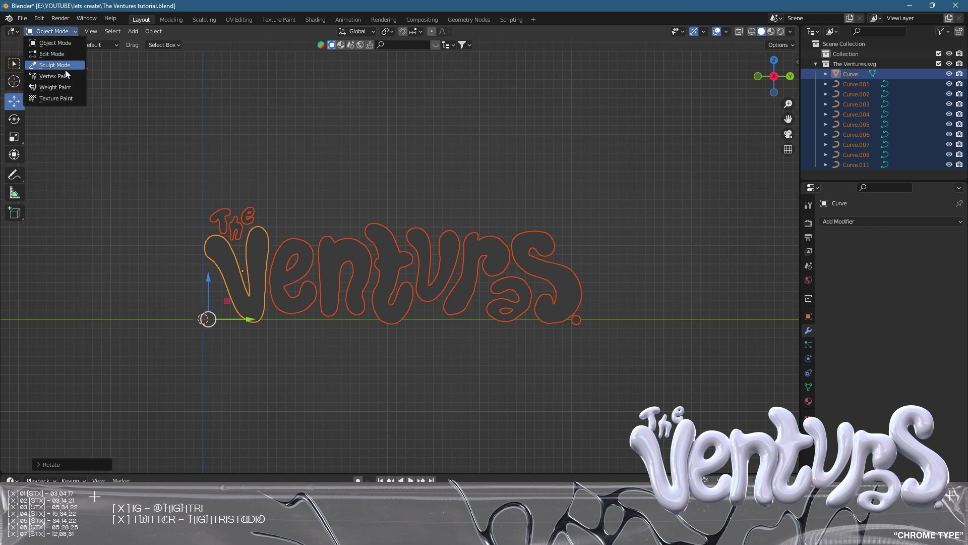
click(67, 69)
scroll(195, 260, up, 3)
shift+middle_drag(195, 259, 438, 242)
scroll(432, 242, up, 4)
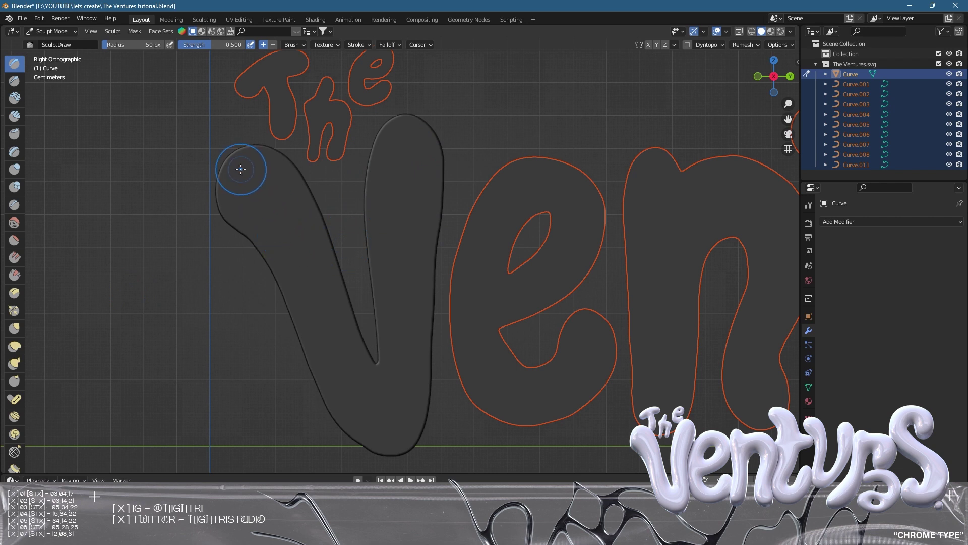
scroll(265, 184, down, 4)
key(Tab)
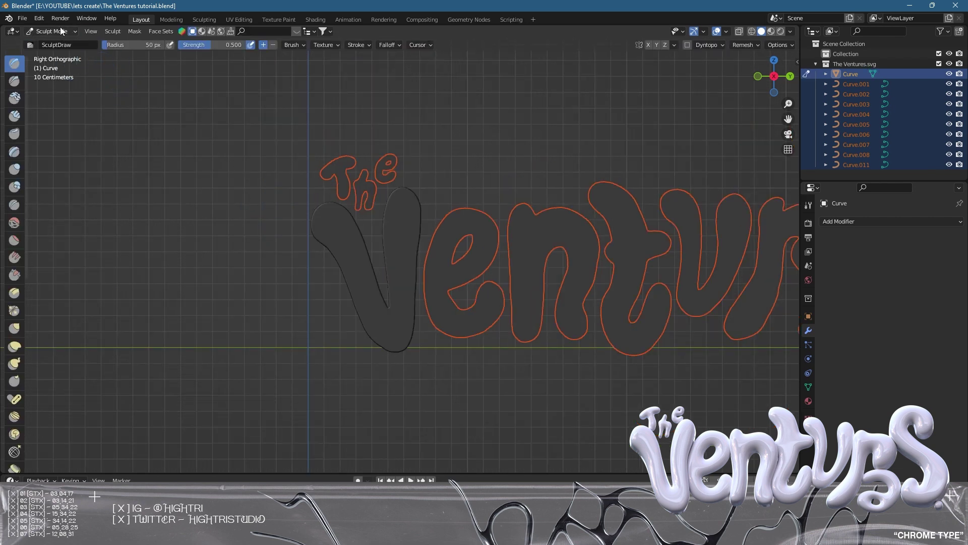
click(53, 31)
click(65, 40)
Select only the V mesh and switch it to Sculpt Mode
key(alt+a)
click(367, 273)
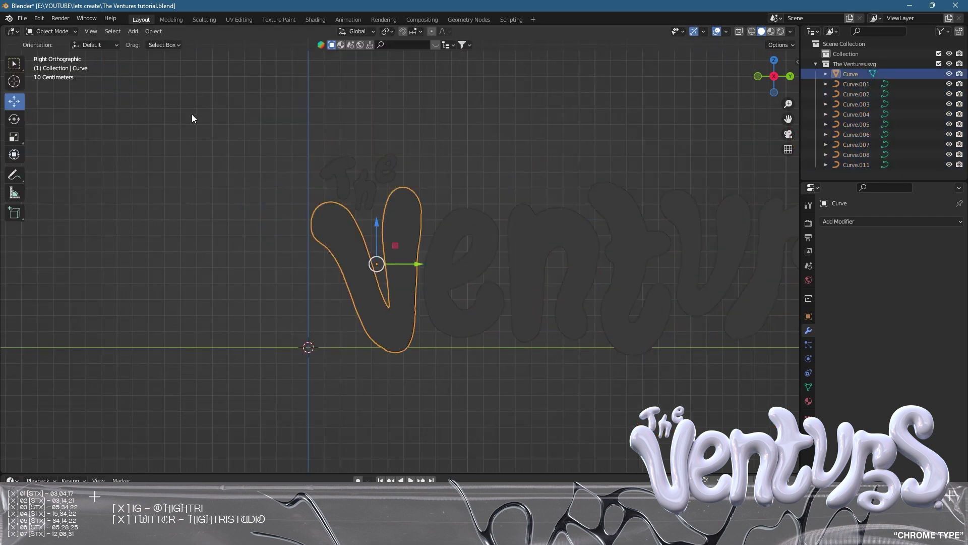
click(50, 31)
click(64, 70)
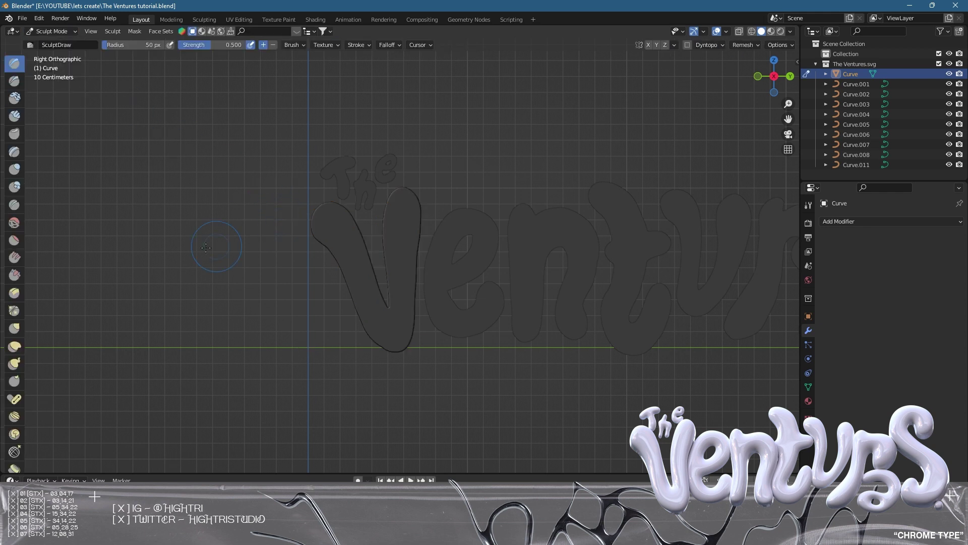
Choose the Smooth sculpt brush and set its radius to 189 px
scroll(400, 258, up, 3)
click(18, 222)
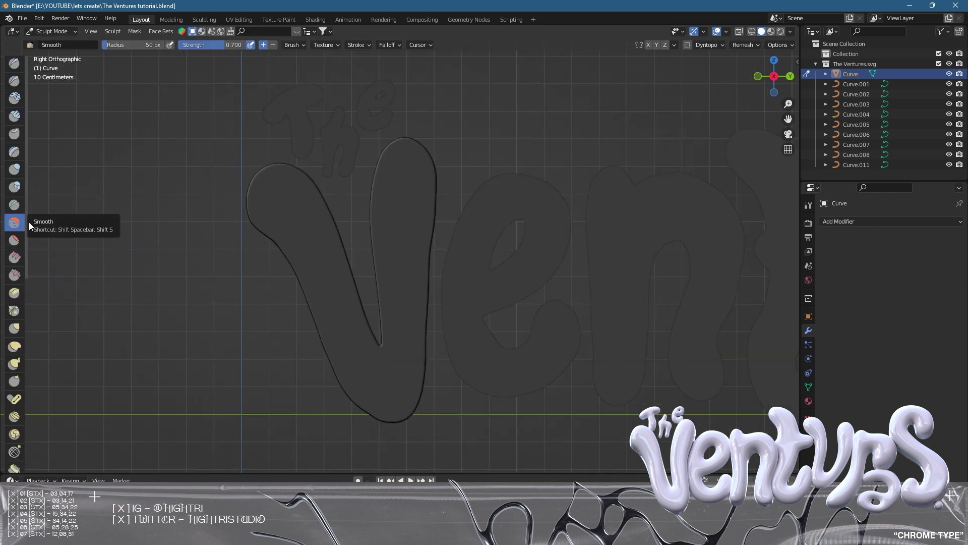
drag(117, 45, 134, 45)
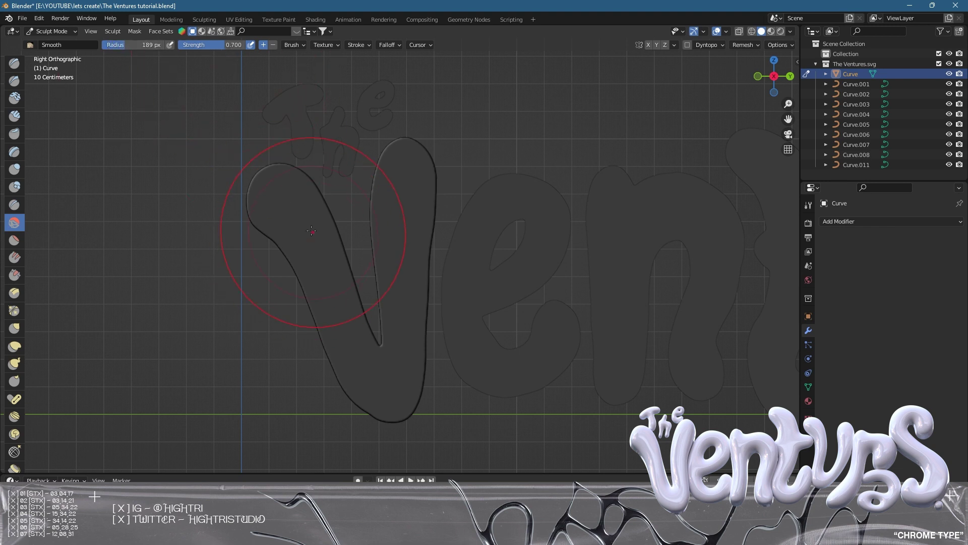
Smooth both arms and the base of the V repeatedly to round its hard edges into an inflated shape
scroll(276, 202, up, 3)
mouse_move(227, 141)
mouse_down()
mouse_move(196, 154)
mouse_move(226, 147)
mouse_move(215, 211)
mouse_move(275, 354)
mouse_move(323, 434)
mouse_move(376, 398)
mouse_move(386, 303)
mouse_move(364, 192)
mouse_move(424, 116)
mouse_move(374, 91)
mouse_move(355, 192)
mouse_move(379, 319)
mouse_move(423, 146)
mouse_up()
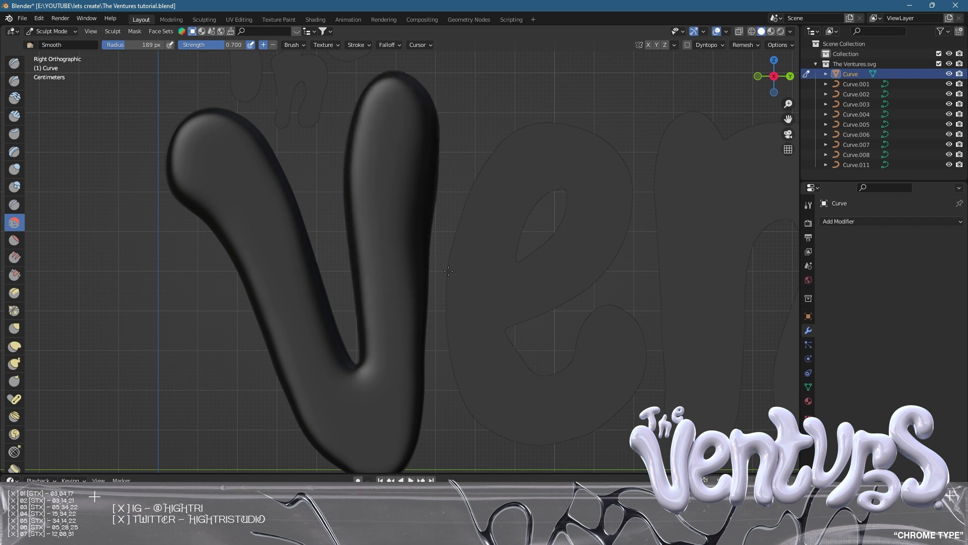
mouse_move(448, 271)
mouse_down()
mouse_move(406, 444)
mouse_move(328, 446)
mouse_move(300, 388)
mouse_move(285, 225)
mouse_move(194, 115)
mouse_up()
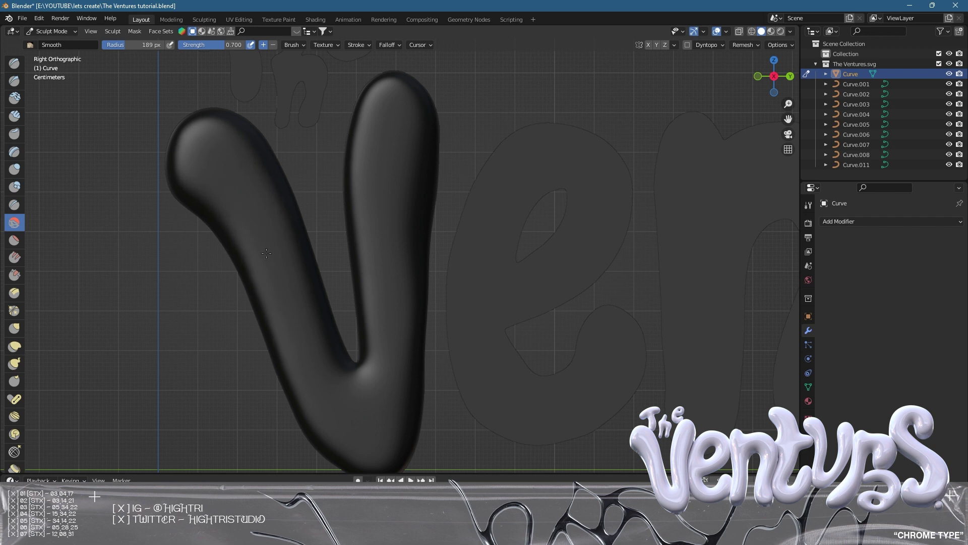
drag(378, 433, 378, 139)
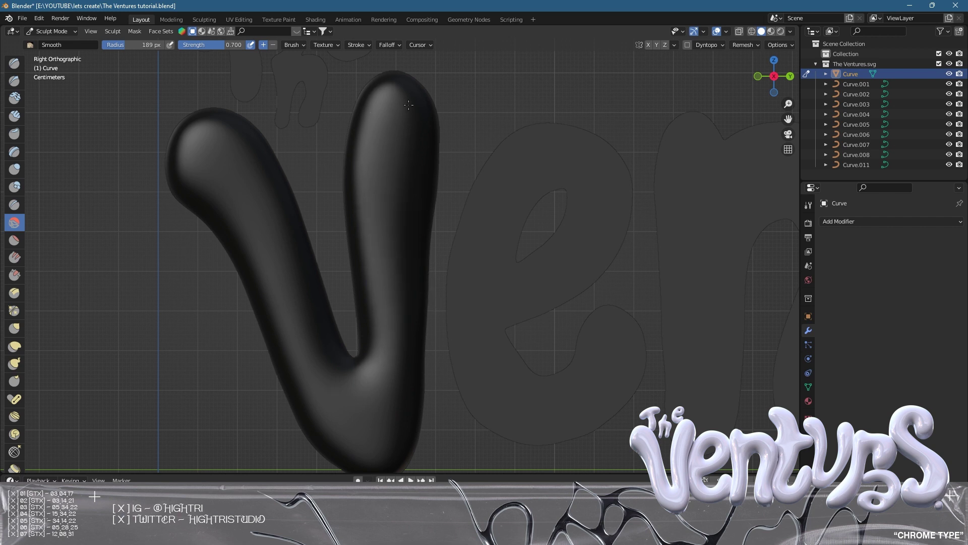
shift+middle_drag(376, 440, 384, 384)
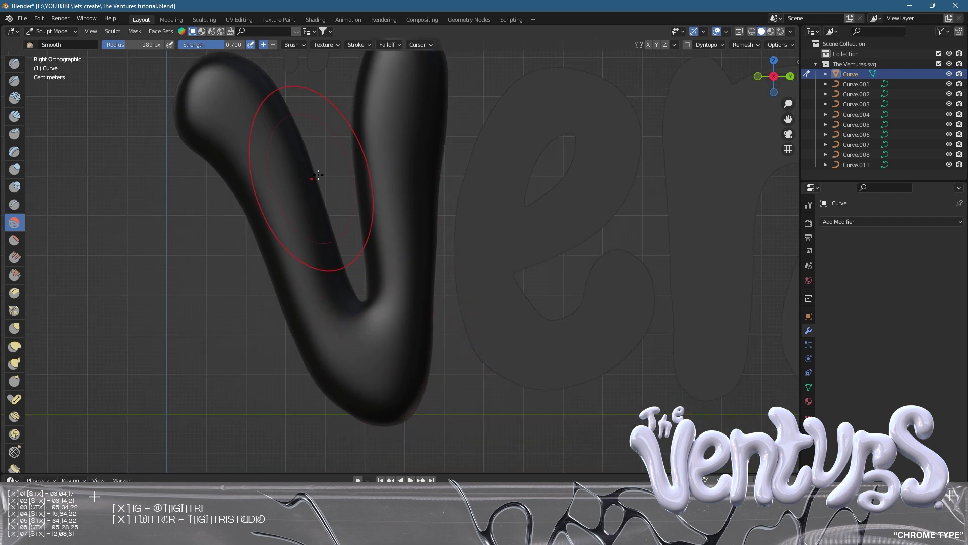
shift+middle_drag(249, 116, 281, 166)
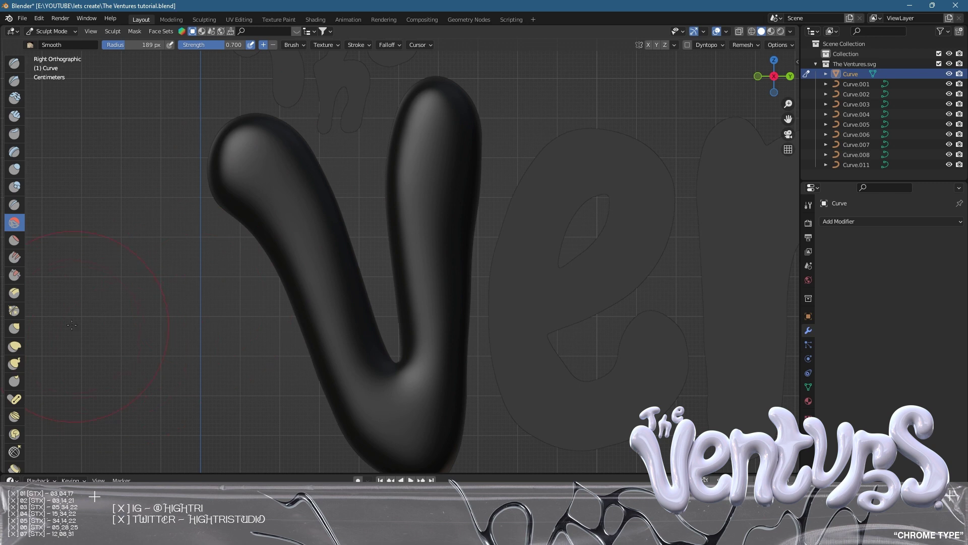
Switch to the Grab sculpt brush and set its strength to 0.556 and its radius to 332 px
click(17, 352)
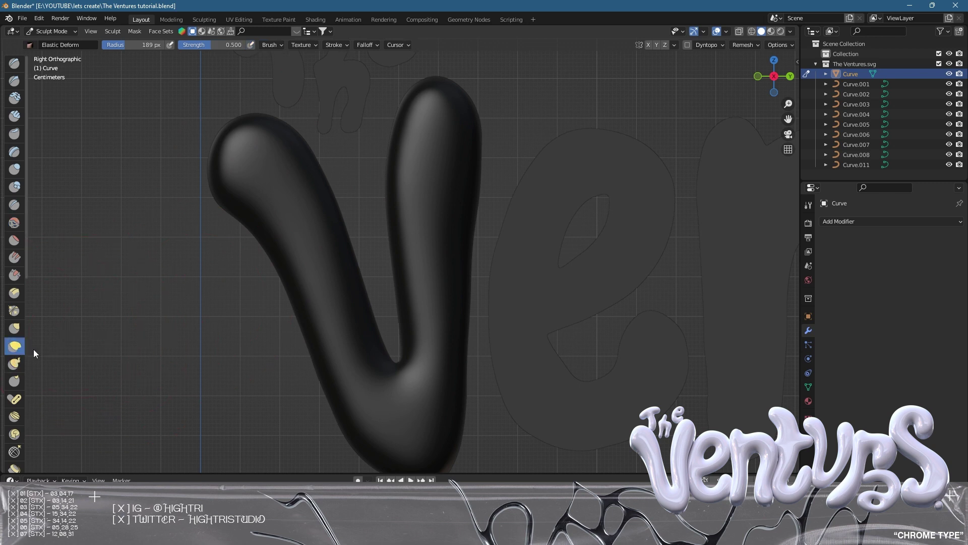
click(14, 328)
drag(356, 365, 372, 364)
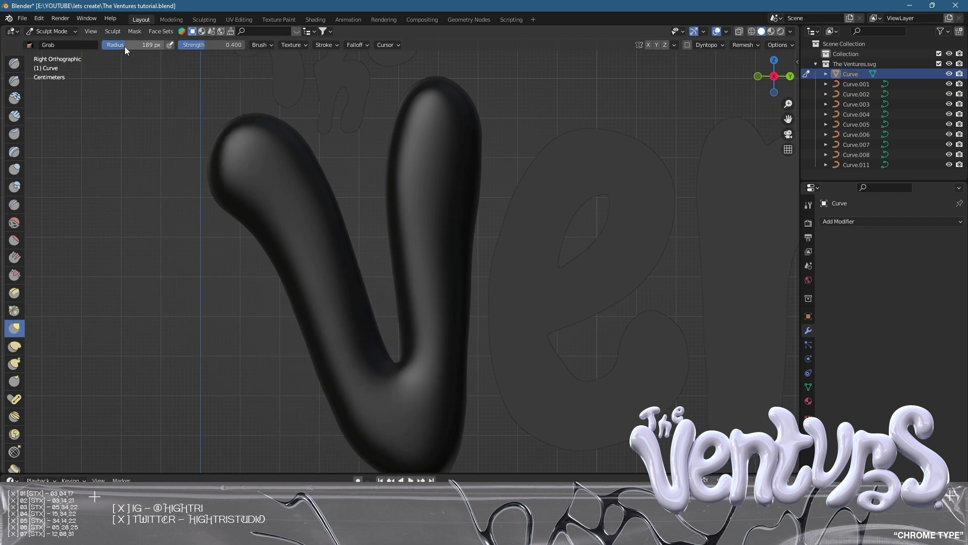
drag(211, 46, 222, 47)
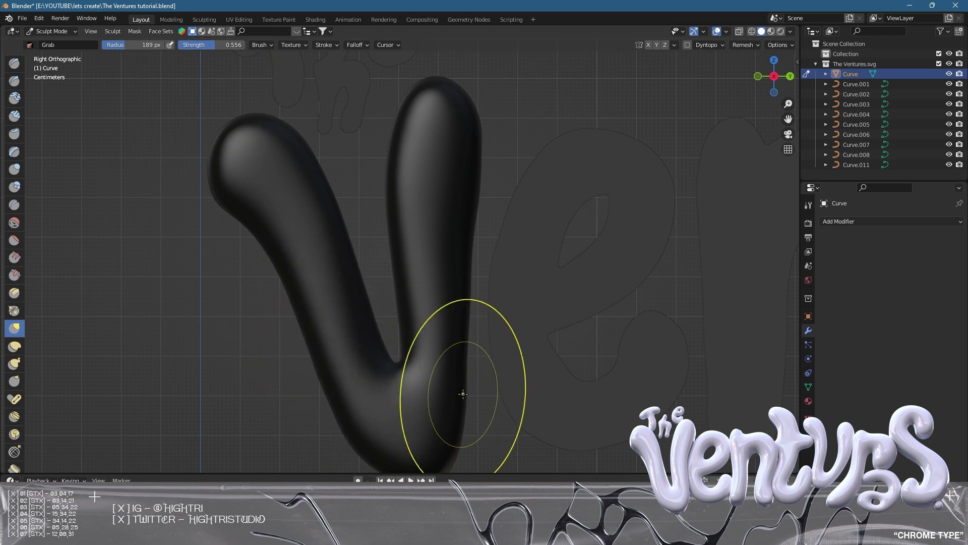
drag(462, 394, 451, 393)
drag(467, 328, 464, 320)
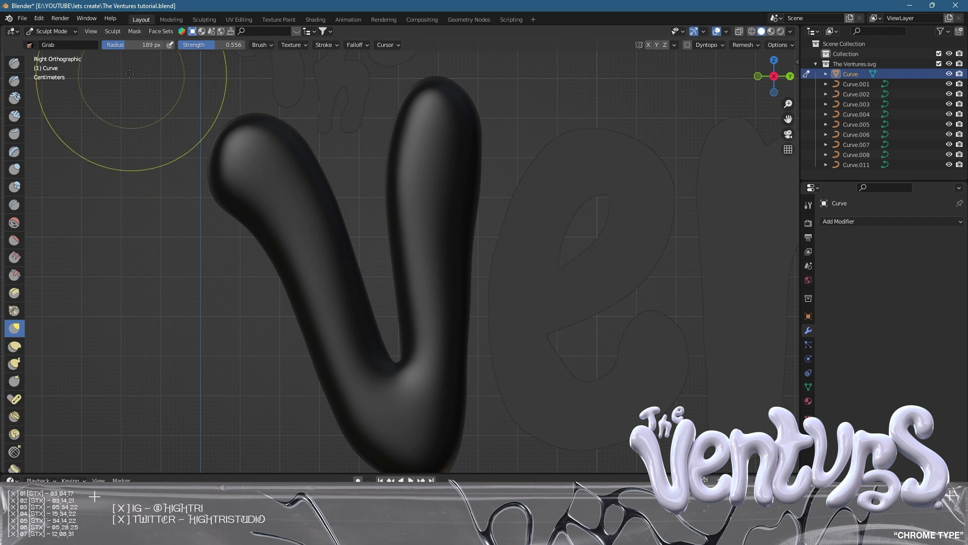
drag(133, 45, 152, 45)
Reshape the V with Grab strokes, narrowing the middle of its arms and bulging the tips and base
drag(452, 296, 436, 295)
drag(472, 206, 464, 203)
mouse_move(461, 132)
mouse_down()
mouse_move(473, 127)
mouse_move(469, 110)
mouse_up()
drag(456, 382, 454, 424)
drag(314, 298, 319, 297)
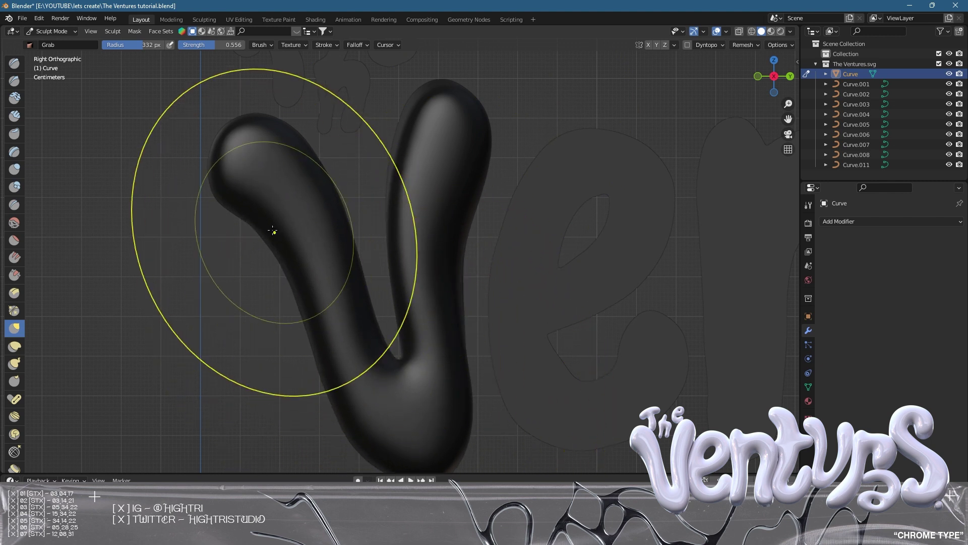
drag(274, 231, 280, 228)
shift+middle_drag(392, 187, 389, 204)
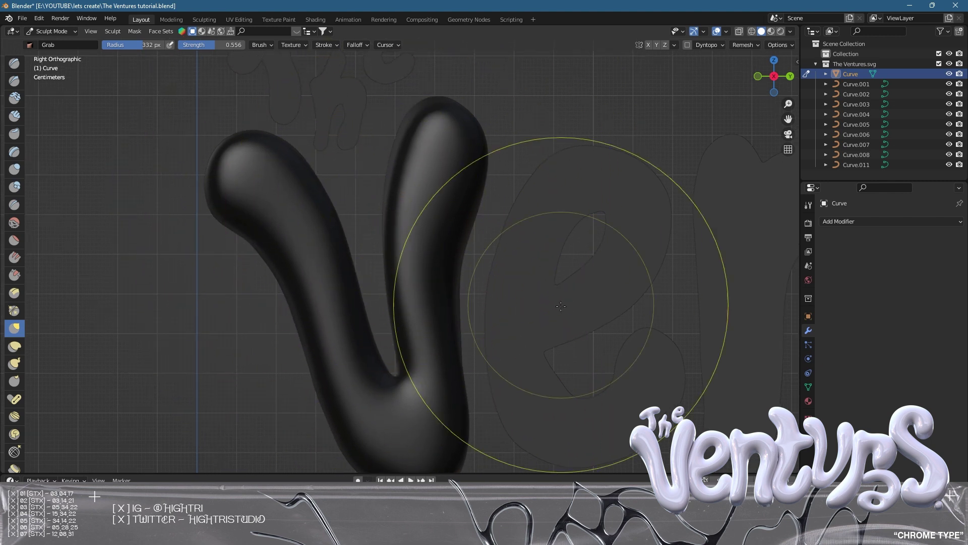
shift+middle_drag(560, 305, 475, 261)
shift+middle_drag(293, 191, 316, 225)
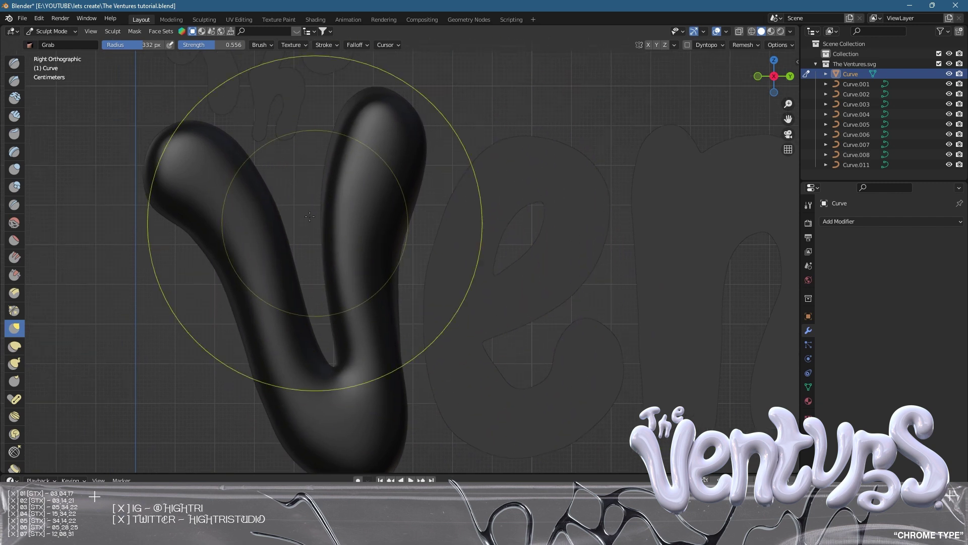
drag(375, 86, 376, 94)
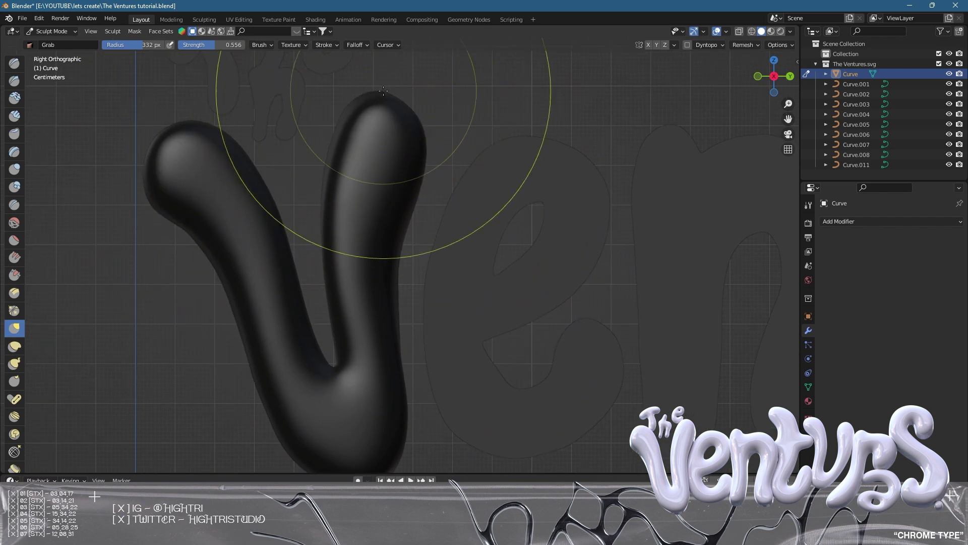
Refine the outline of the V's upper-left tip, rounded base and lower left arm with small Grab strokes
drag(183, 125, 187, 131)
shift+middle_drag(367, 361, 363, 288)
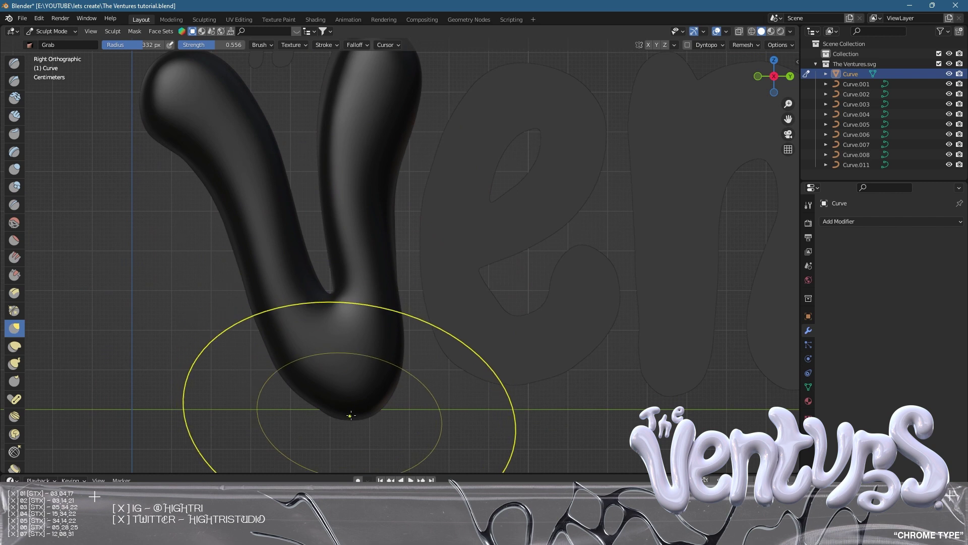
drag(365, 415, 368, 407)
drag(289, 325, 286, 315)
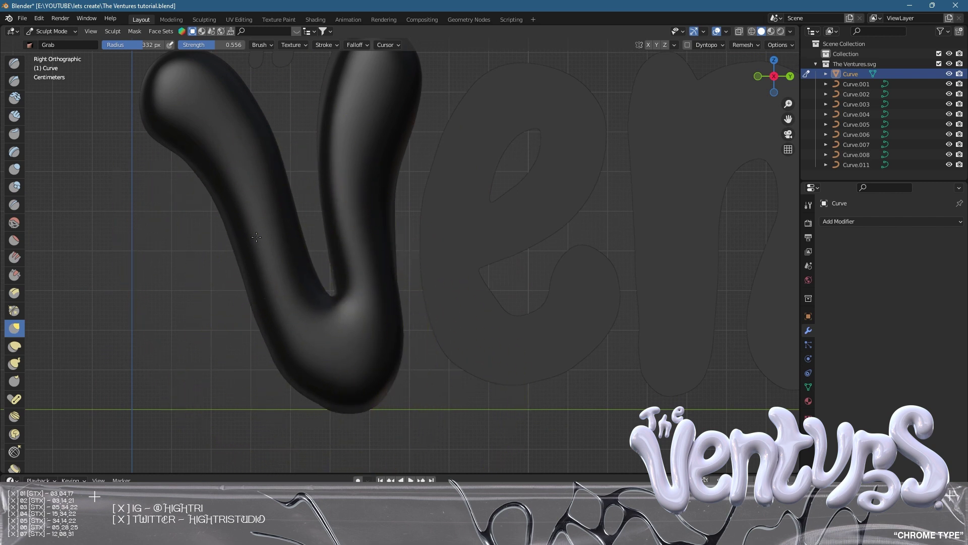
shift+middle_drag(237, 147, 285, 200)
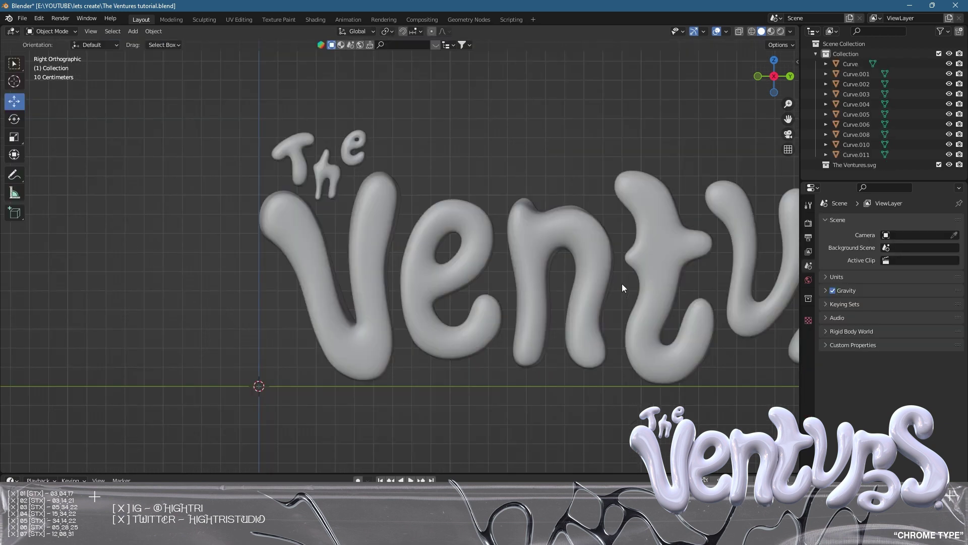
scroll(622, 283, down, 4)
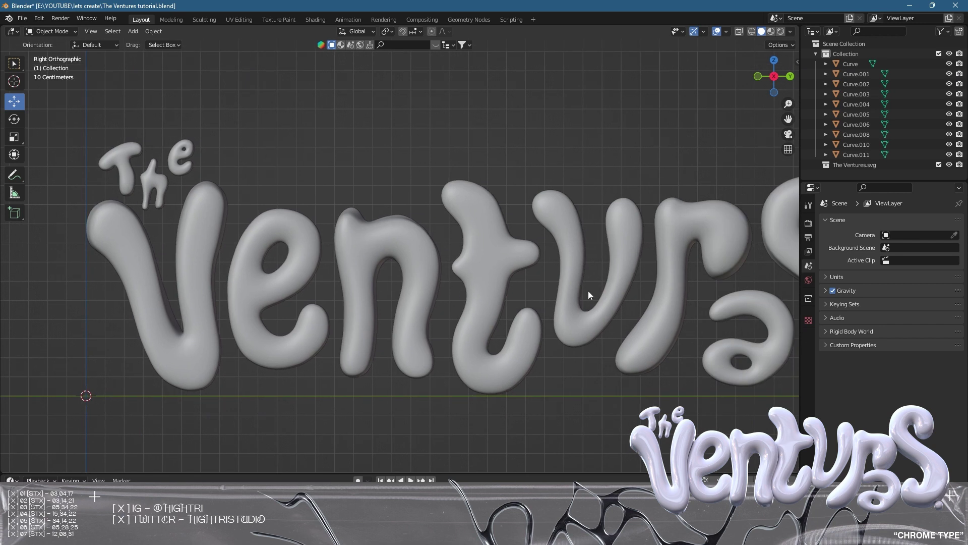
Replace the existing material on the e of Ventures with a new one
scroll(525, 286, up, 2)
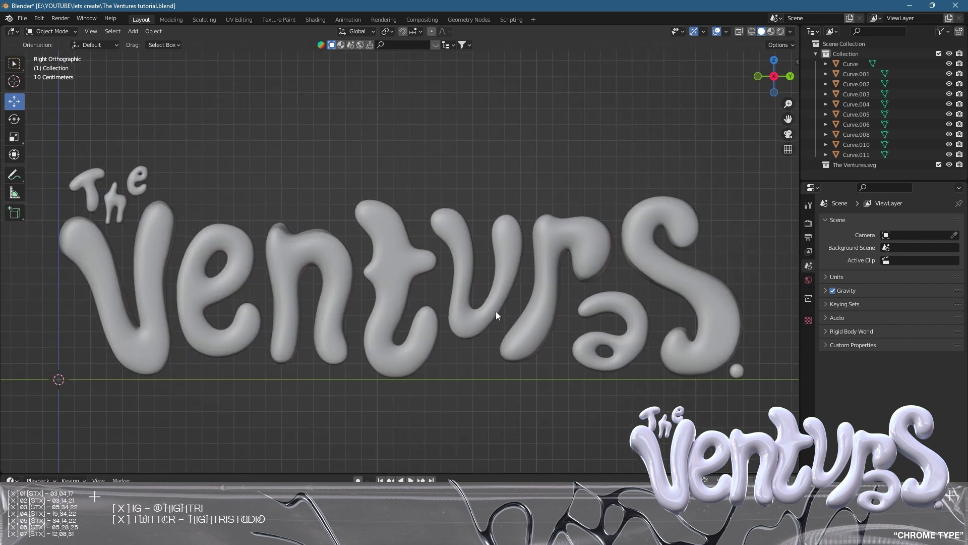
scroll(407, 255, up, 3)
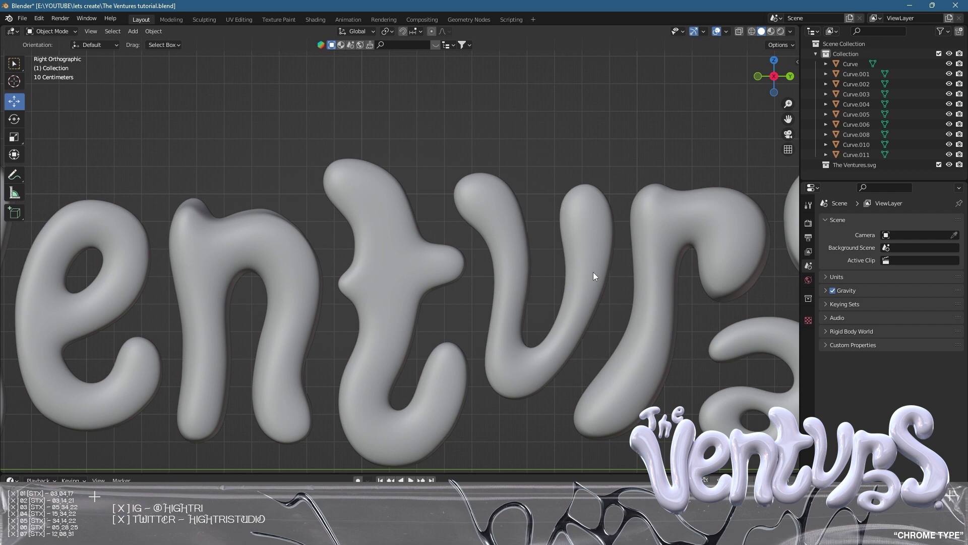
scroll(653, 308, down, 1)
middle_drag(286, 293, 358, 315)
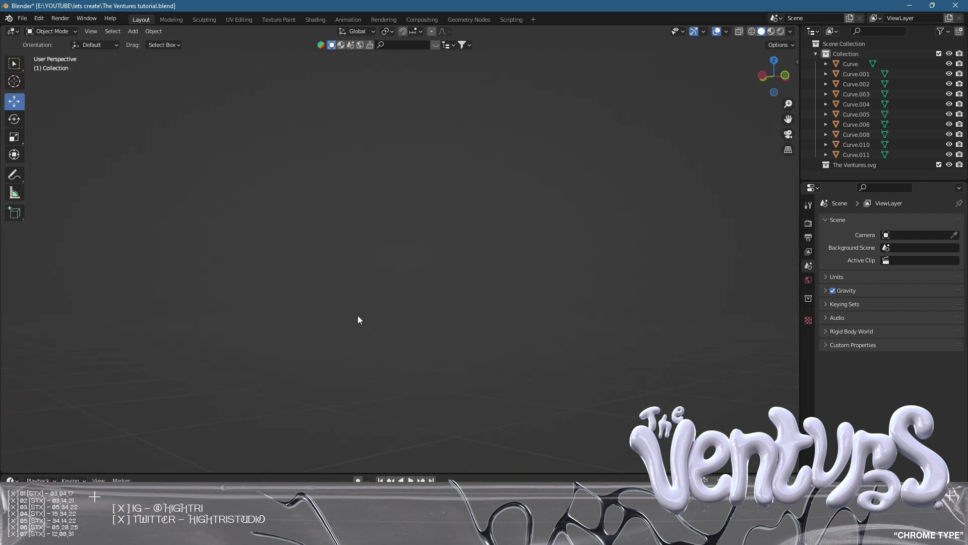
key(KP_3)
shift+middle_drag(277, 302, 440, 250)
click(306, 322)
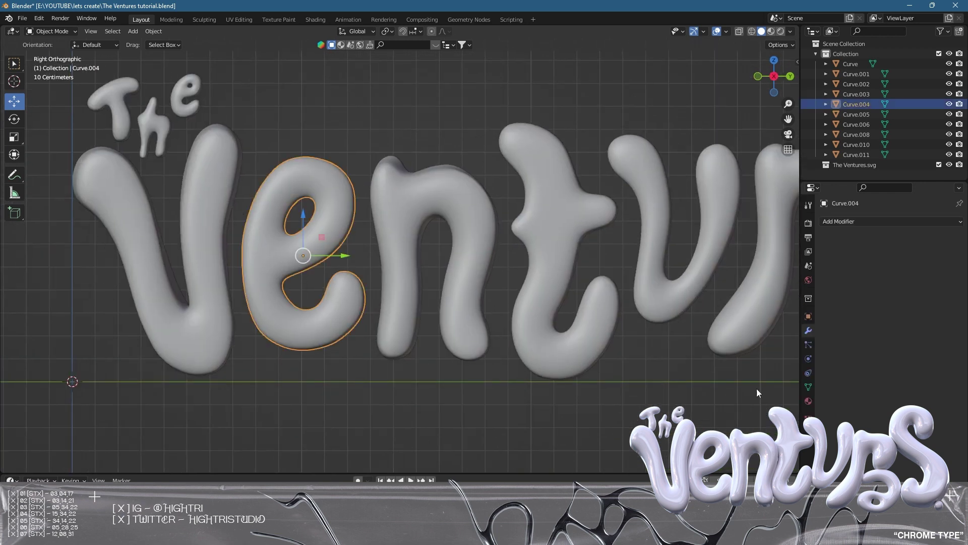
click(808, 401)
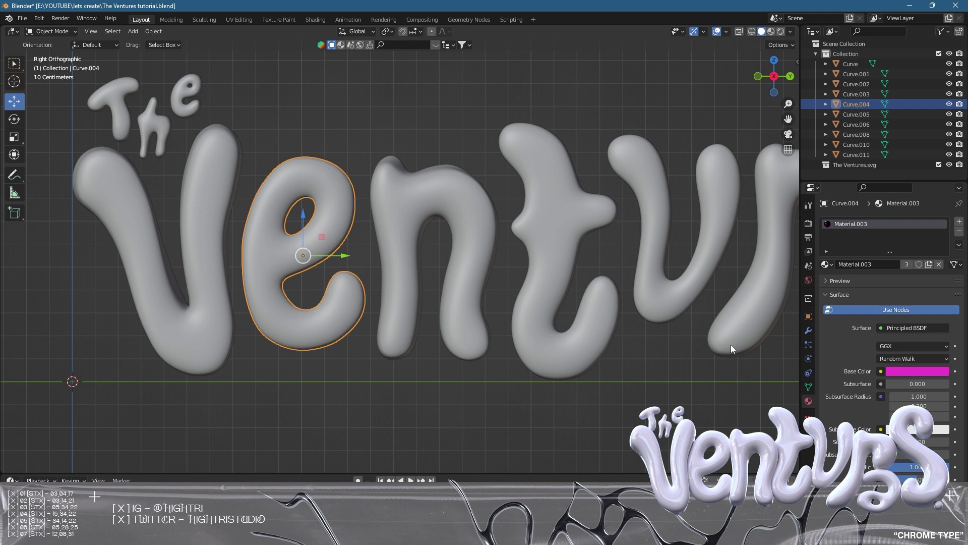
scroll(876, 429, down, 3)
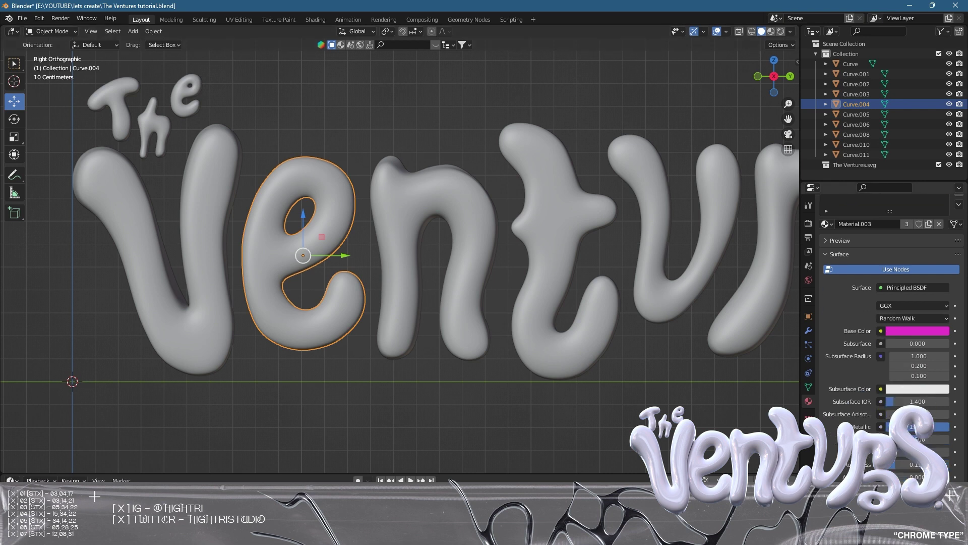
scroll(855, 376, up, 2)
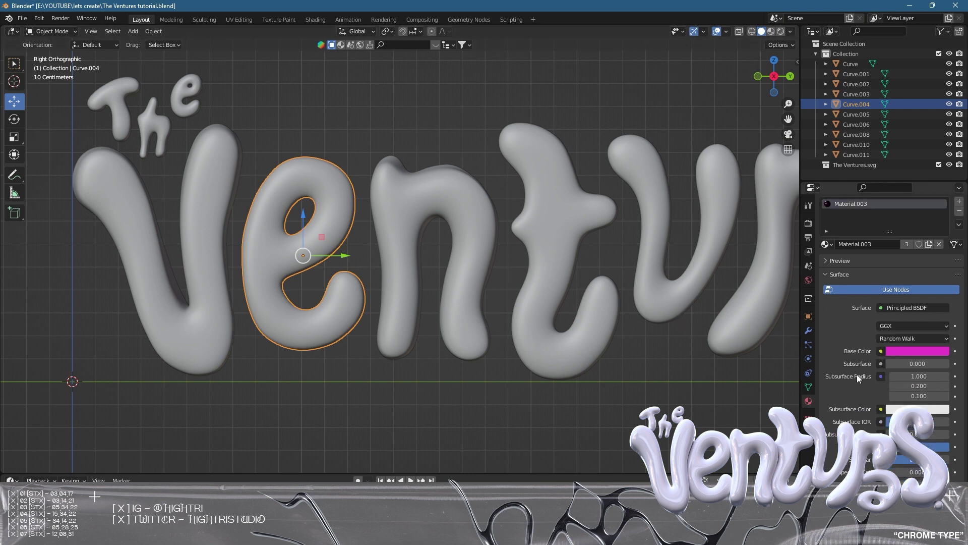
click(960, 212)
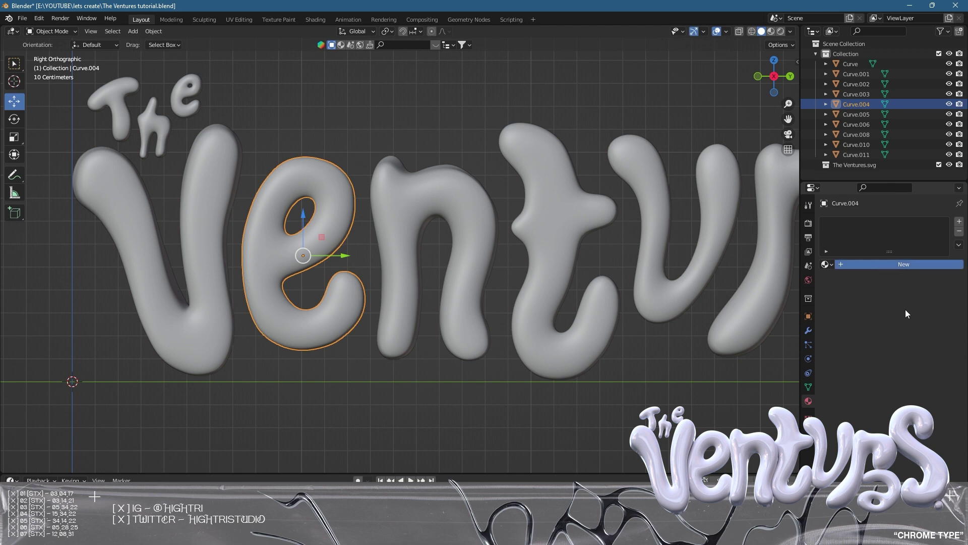
key(ctrl+z)
Set the e's new material to Metallic 1.000 and Roughness 0.169
scroll(894, 394, down, 5)
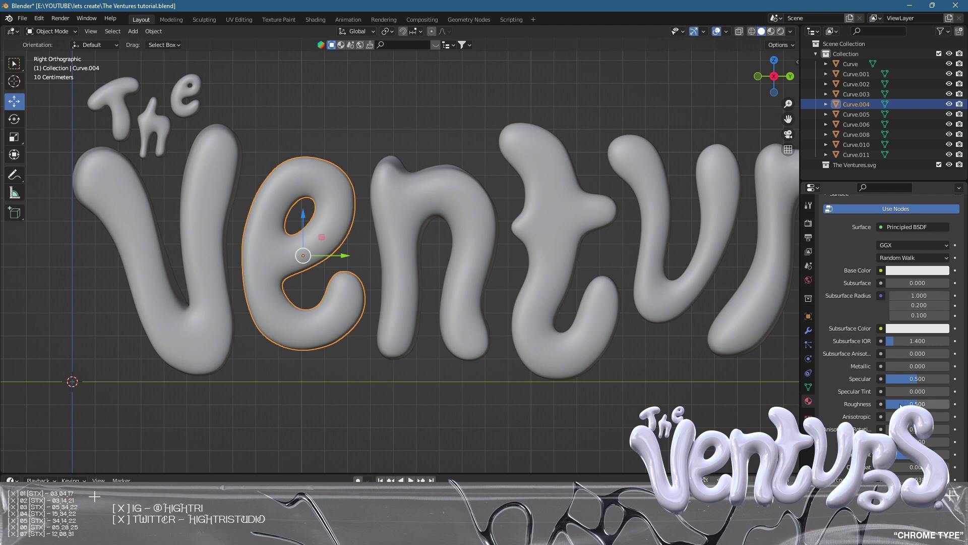
drag(903, 367, 953, 367)
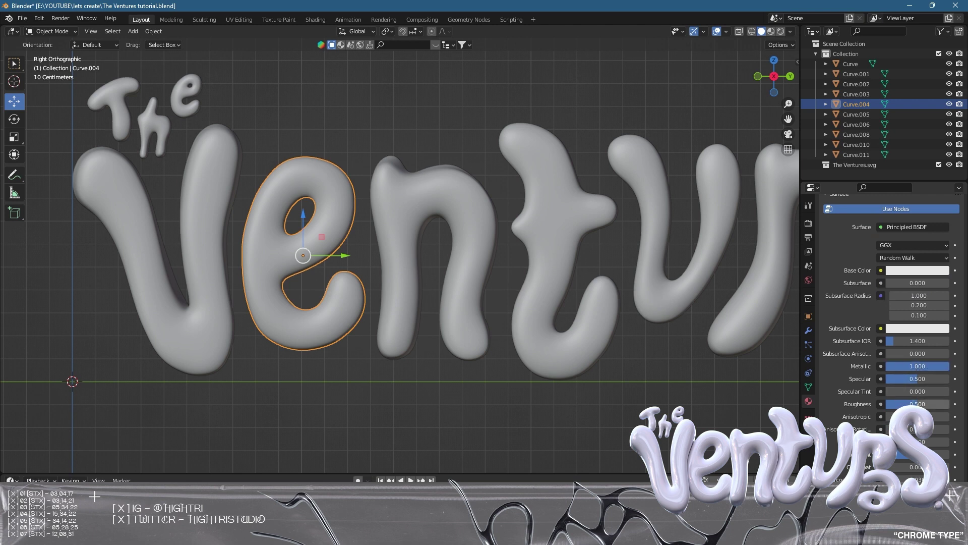
drag(918, 404, 898, 404)
click(434, 407)
click(319, 232)
shift+click(403, 234)
key(ctrl+l)
mouse_move(403, 236)
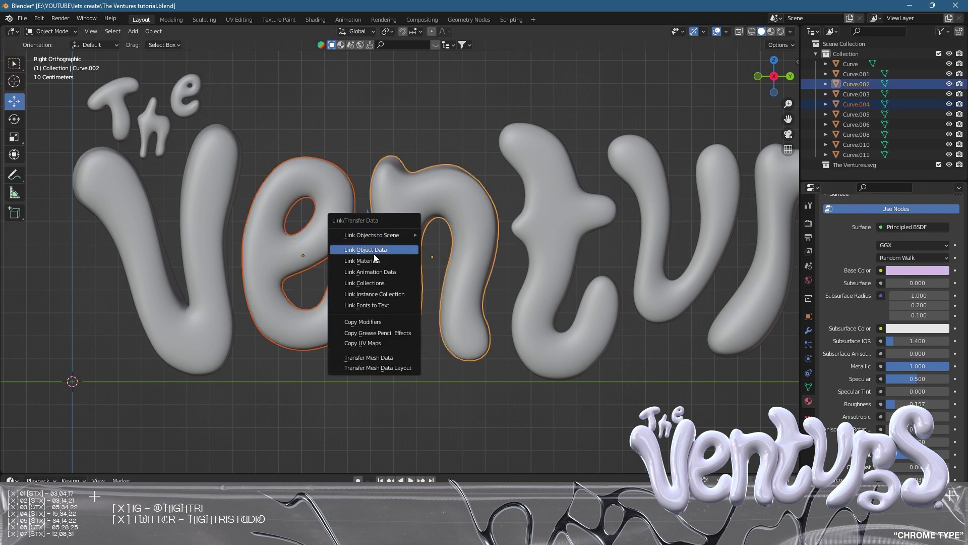
click(377, 258)
click(437, 89)
Link the material of the n in Ventures to the e, with the n as the active object
click(331, 200)
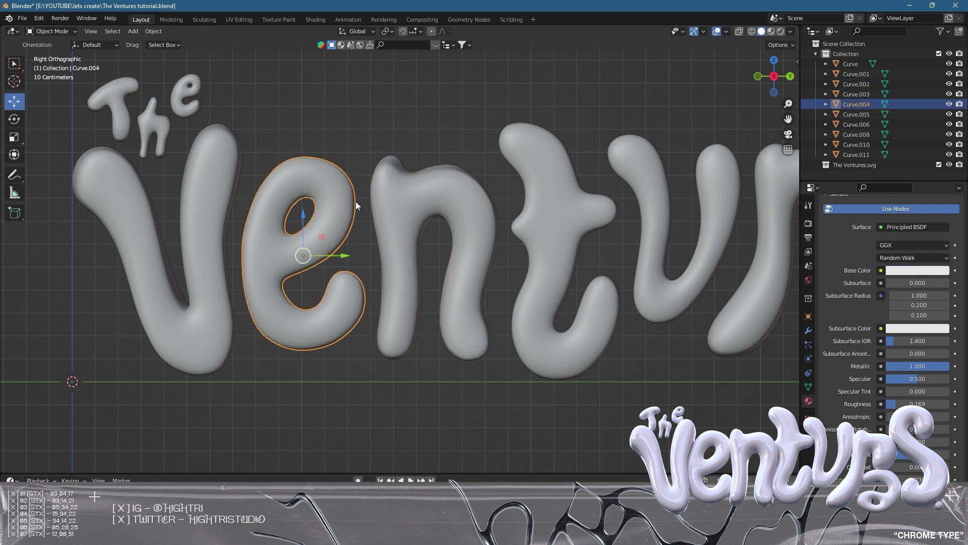
shift+click(414, 188)
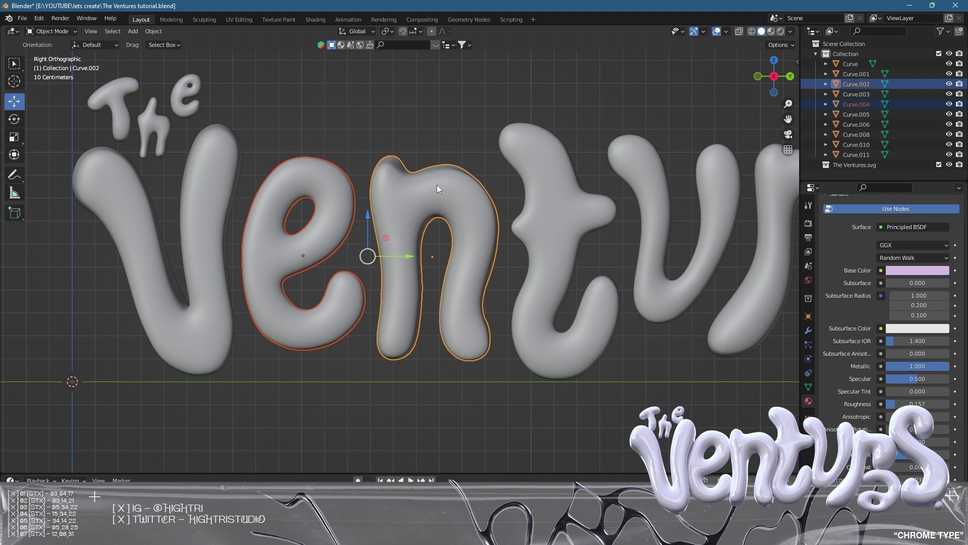
key(ctrl+l)
click(402, 212)
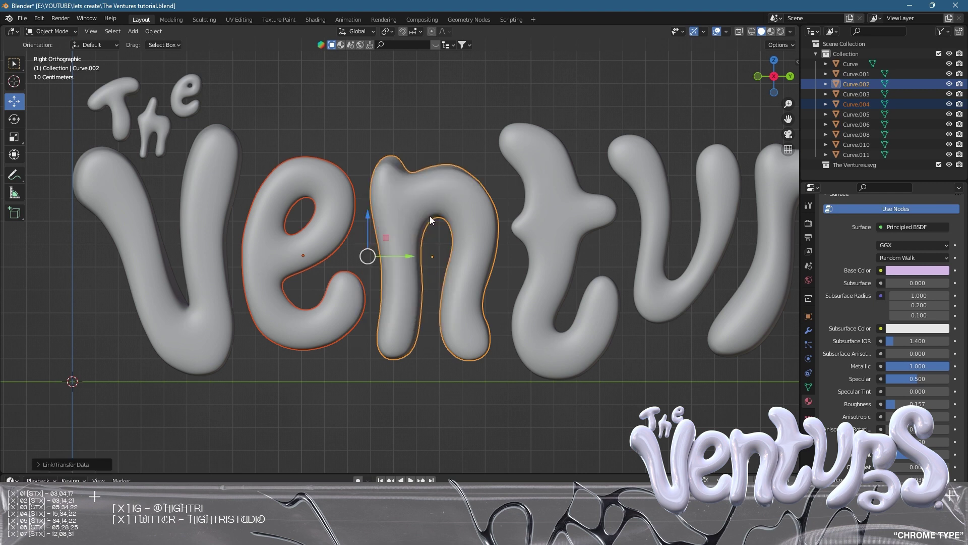
click(414, 365)
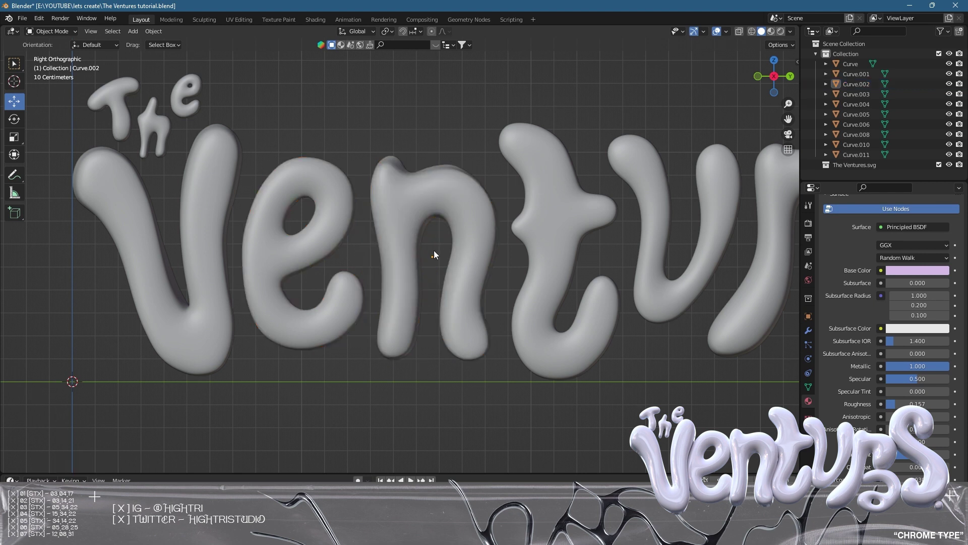
Move and rotate the large S into a more upright position closer to the small a
scroll(434, 250, down, 3)
scroll(387, 266, up, 2)
scroll(429, 273, down, 2)
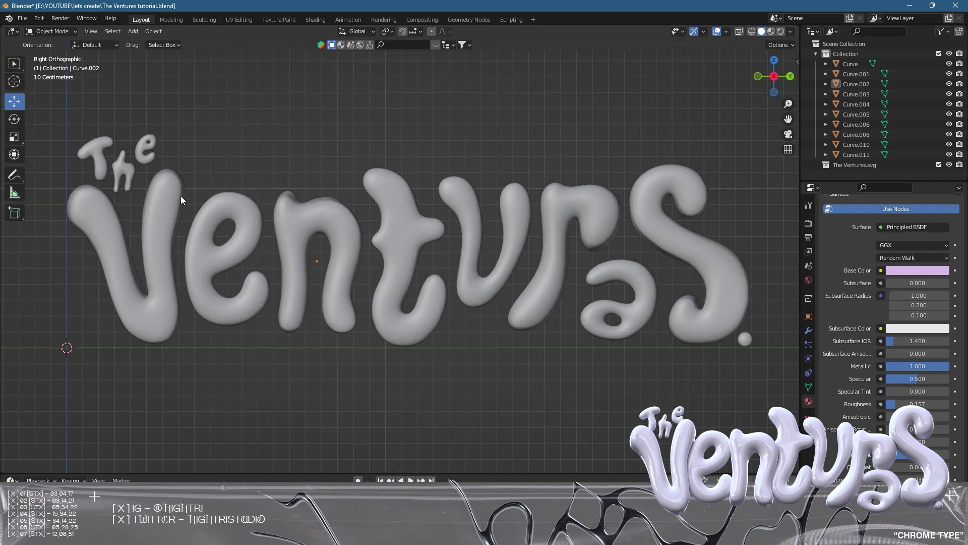
scroll(416, 293, up, 3)
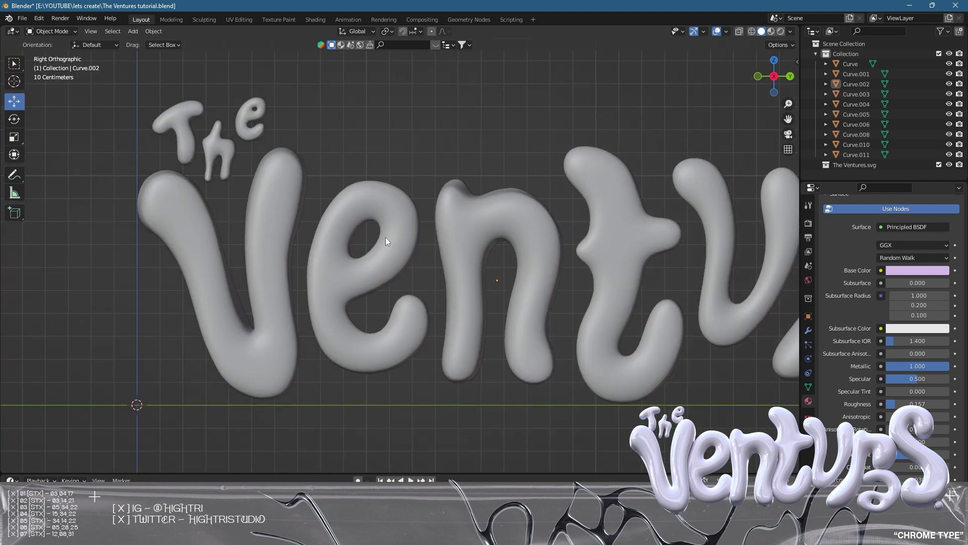
ctrl+scroll(535, 320, down, 10)
click(494, 263)
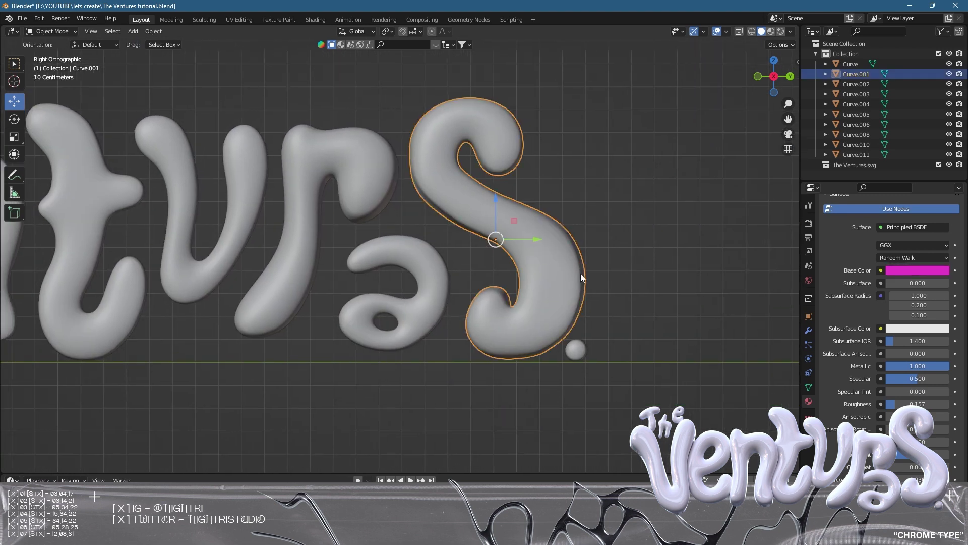
scroll(580, 273, up, 2)
key(g)
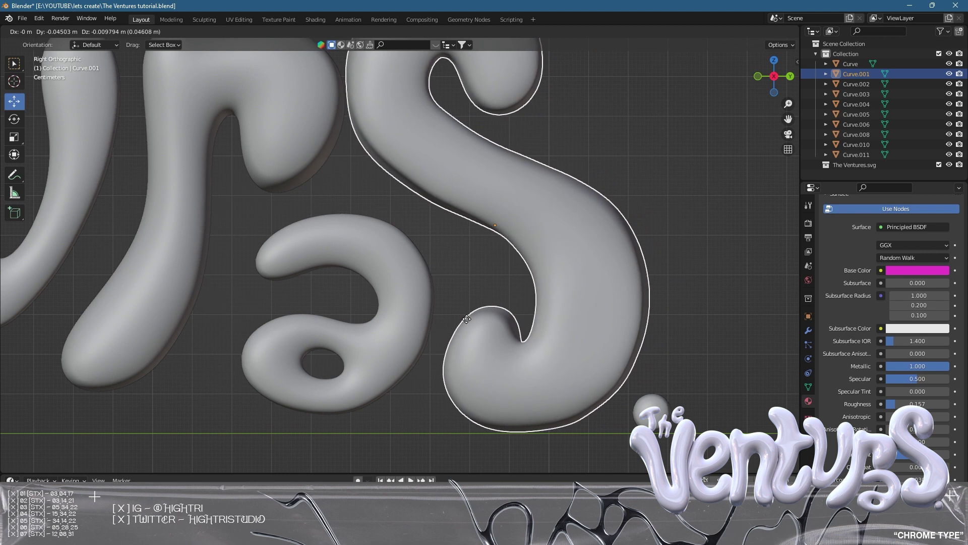
click(466, 321)
key(r)
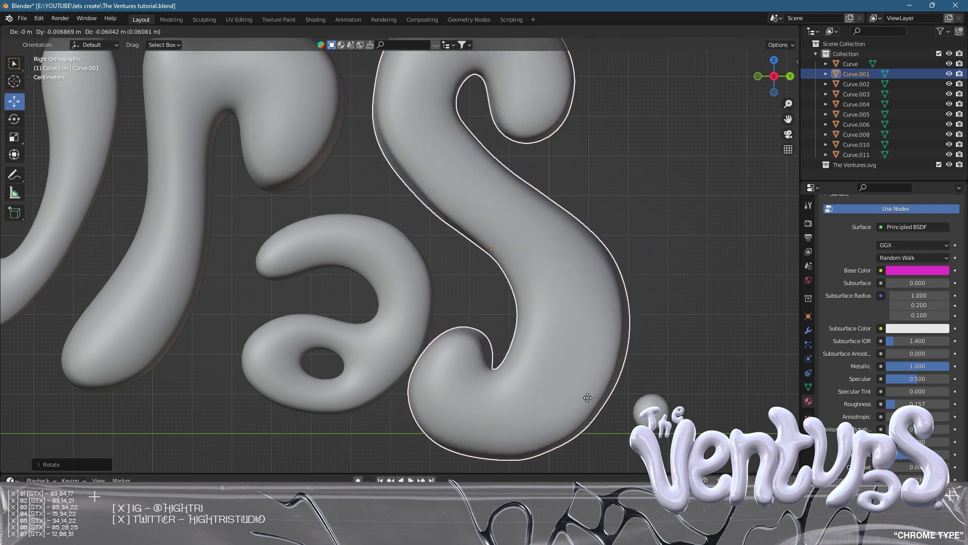
click(586, 324)
key(g)
click(613, 312)
Move the u toward the r and rotate it slightly so it nests against the r's stem
click(297, 156)
shift+middle_drag(336, 212, 533, 260)
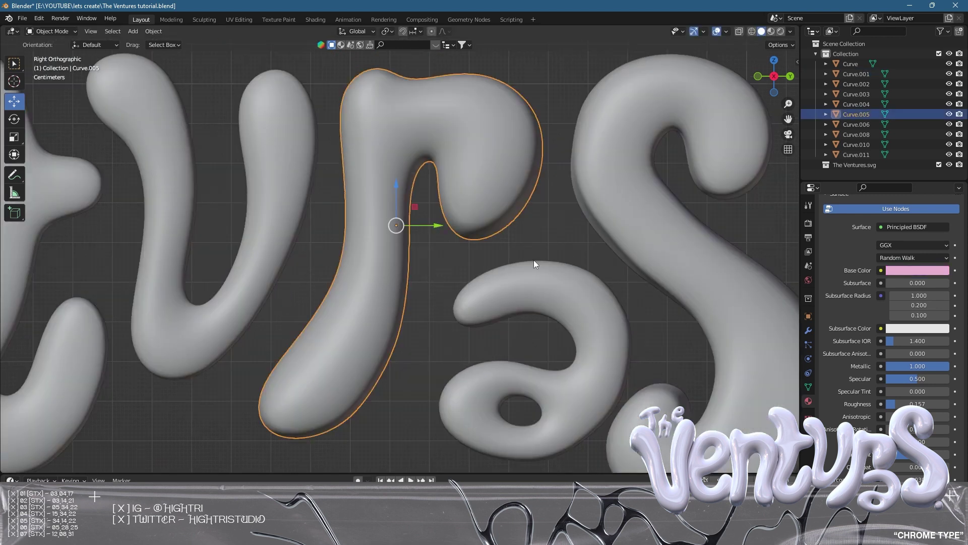
click(298, 241)
key(g)
click(480, 307)
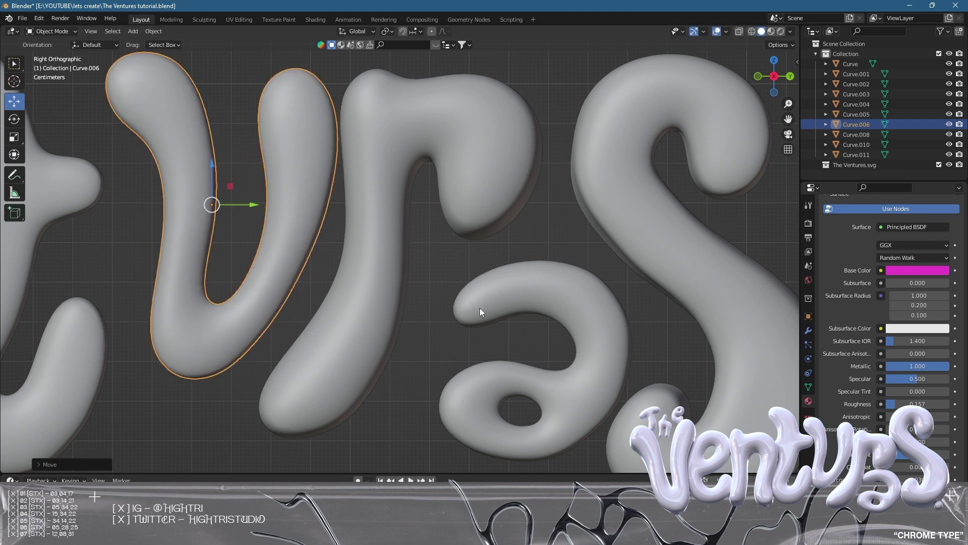
key(g)
click(479, 359)
key(r)
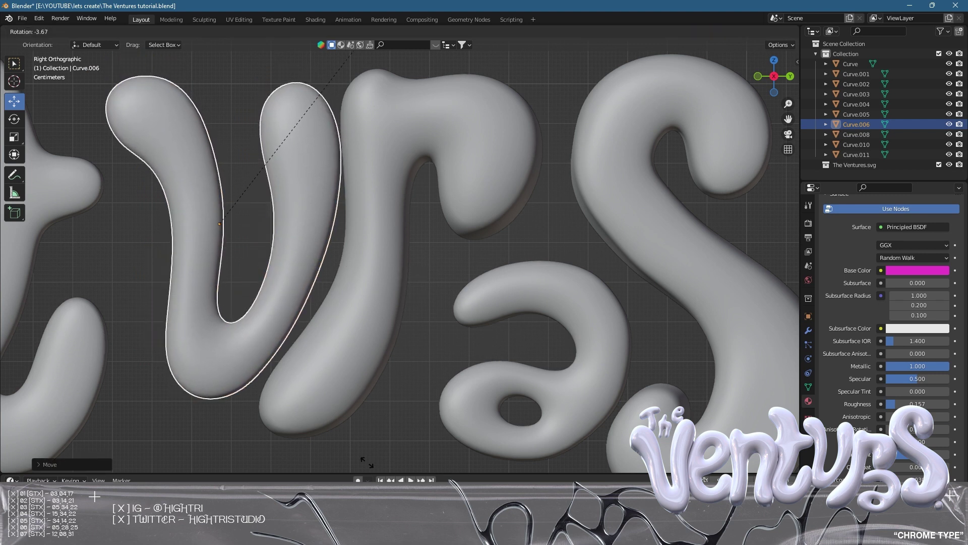
click(458, 392)
key(g)
click(500, 432)
Examine how tightly the letters of the rearranged wordmark fit together, from the V across to the S
scroll(504, 421, down, 2)
scroll(381, 298, down, 3)
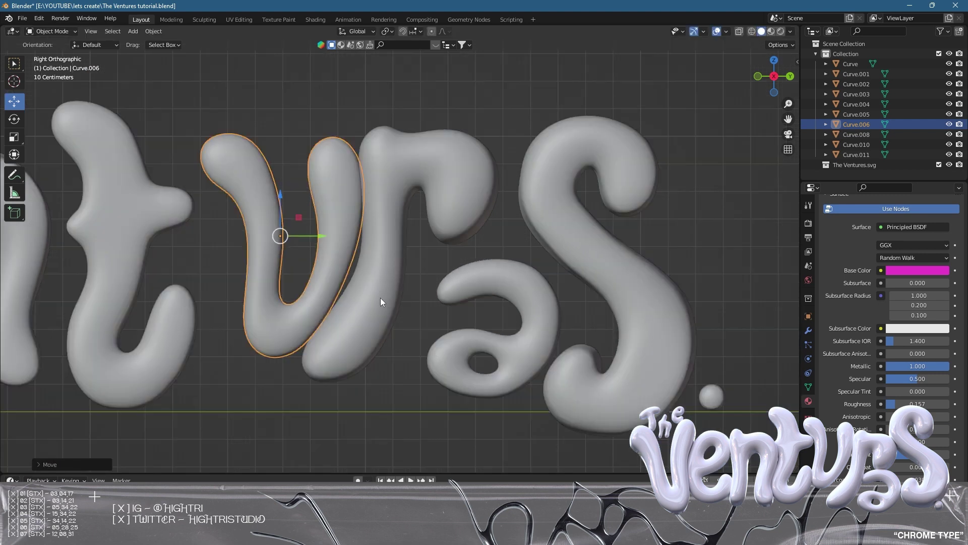
shift+middle_drag(381, 298, 579, 277)
scroll(504, 268, down, 1)
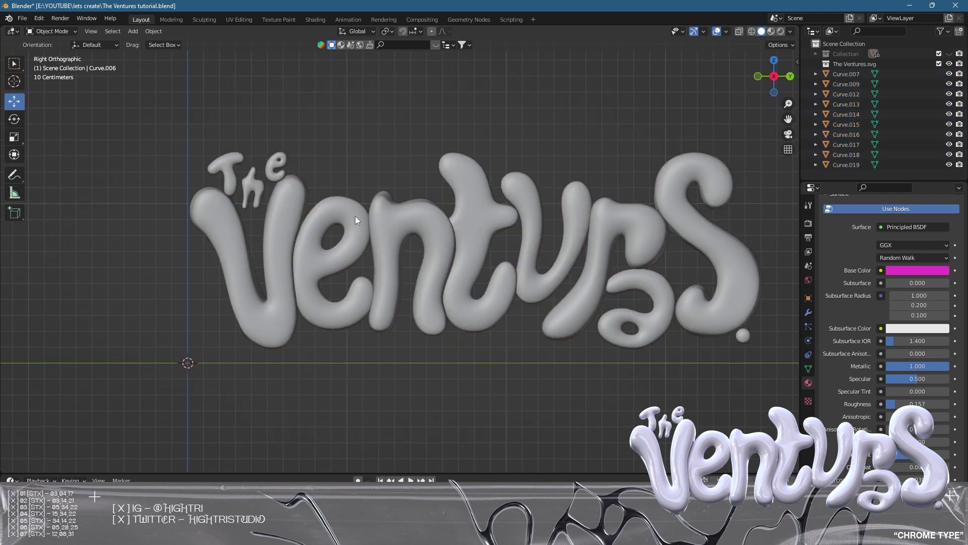
scroll(257, 237, up, 5)
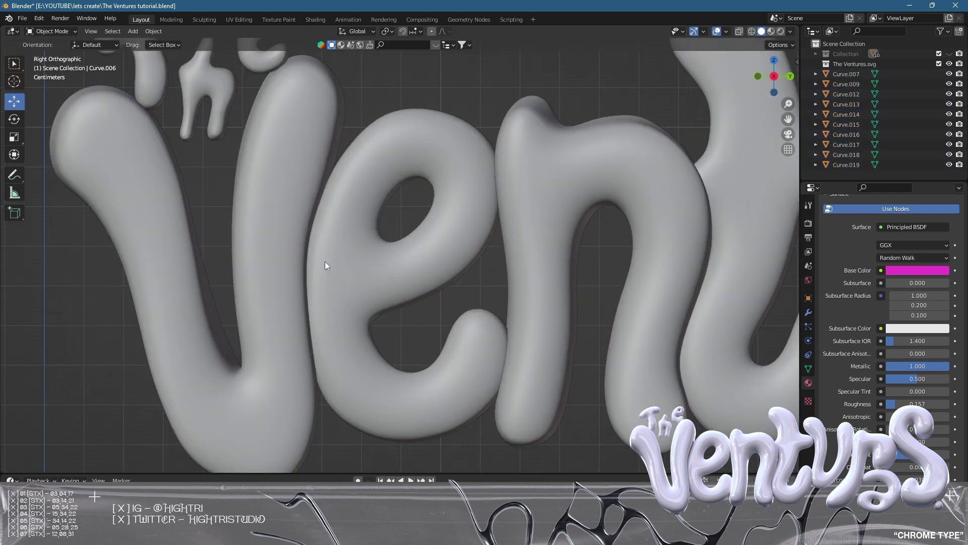
click(325, 261)
shift+middle_drag(497, 210, 379, 212)
shift+middle_drag(444, 162, 379, 166)
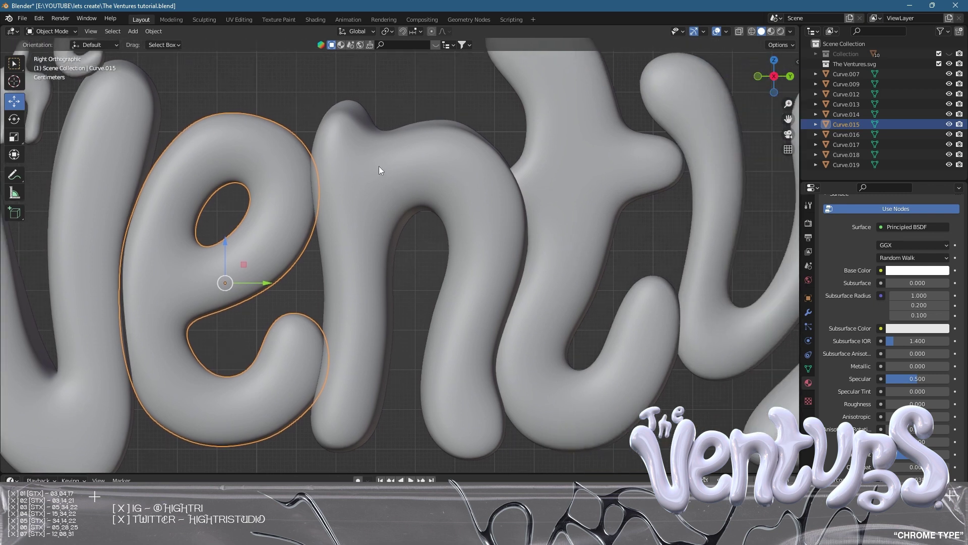
ctrl+scroll(379, 170, up, 5)
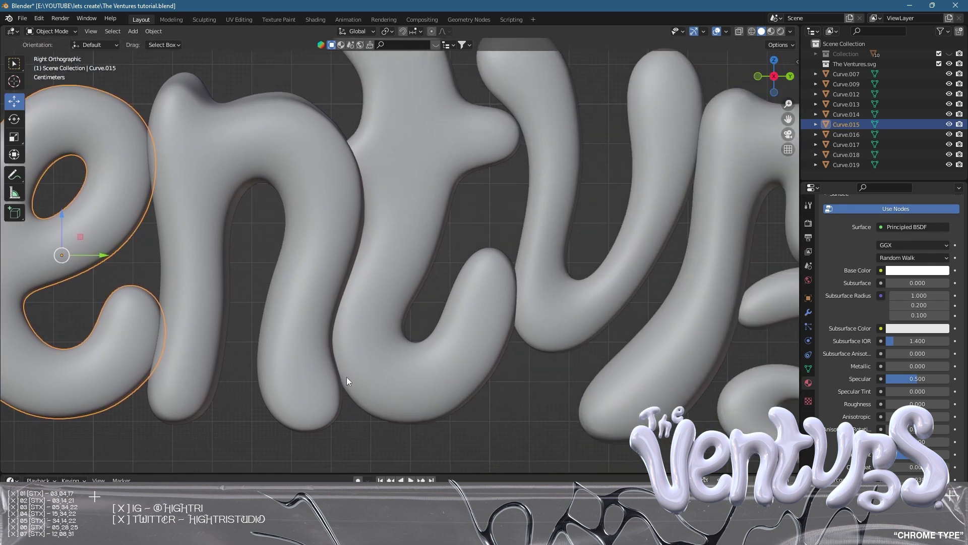
ctrl+scroll(377, 334, up, 6)
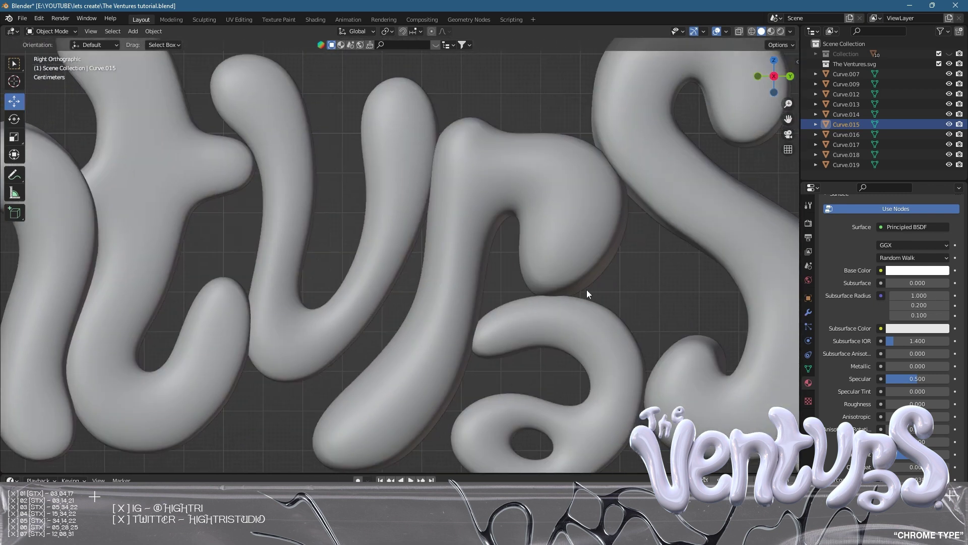
scroll(416, 270, down, 3)
ctrl+scroll(355, 237, down, 6)
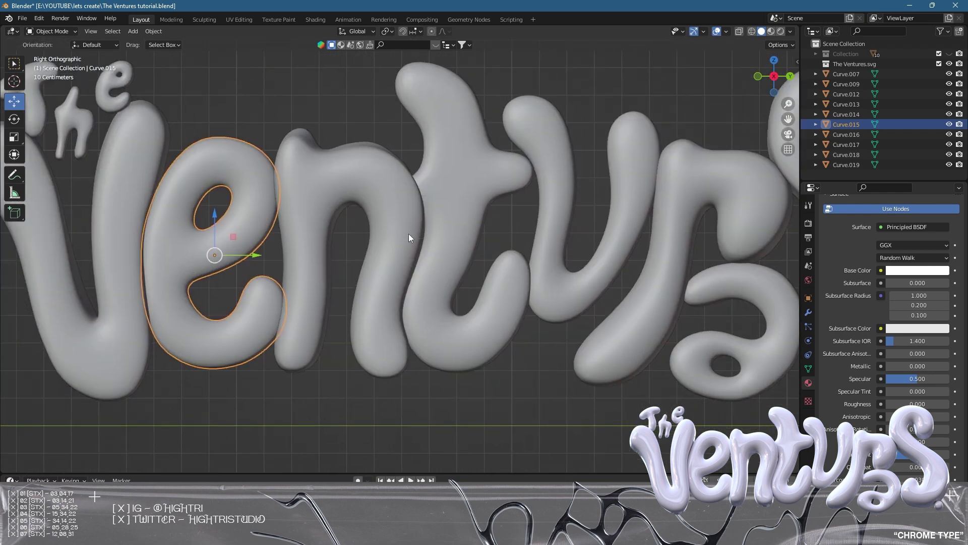
scroll(409, 234, down, 3)
click(386, 128)
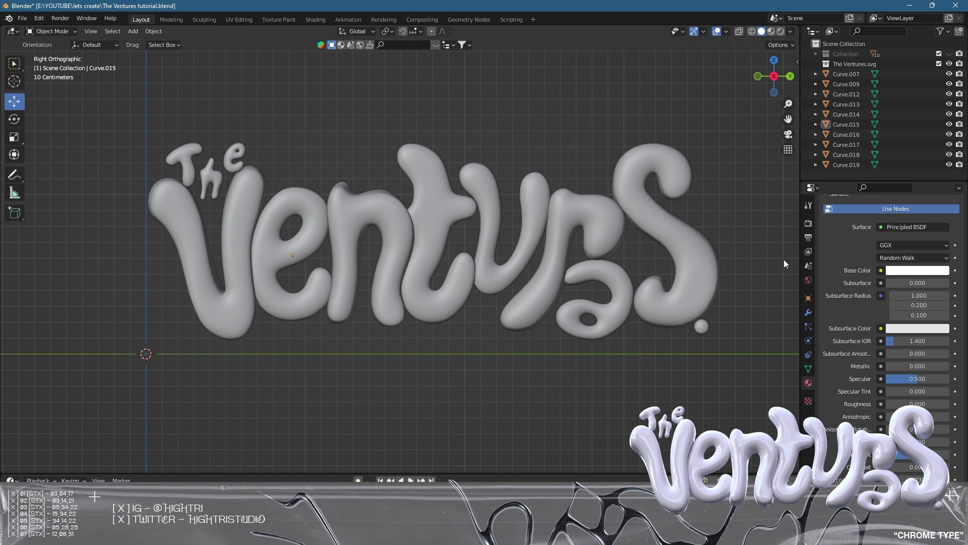
Use an Environment Texture as the color source of the world background
click(809, 280)
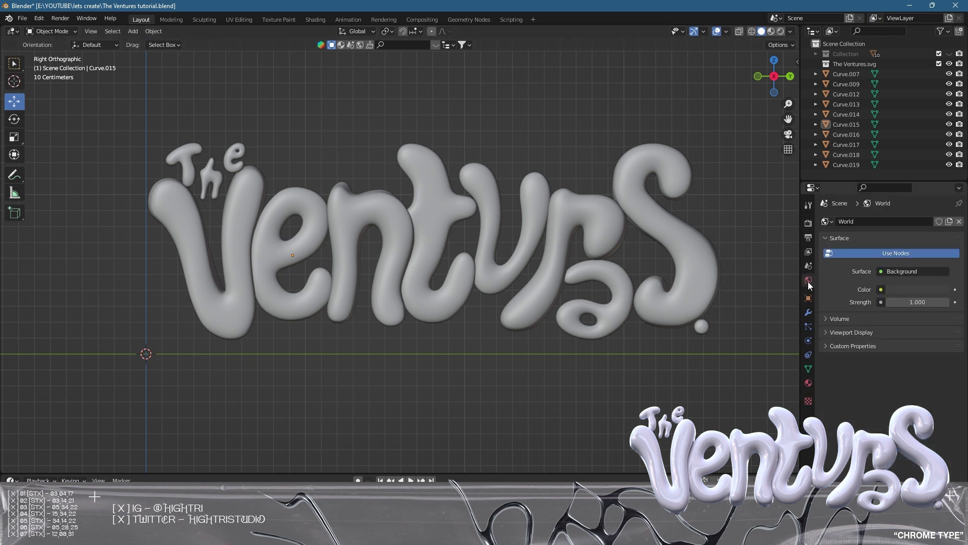
click(882, 289)
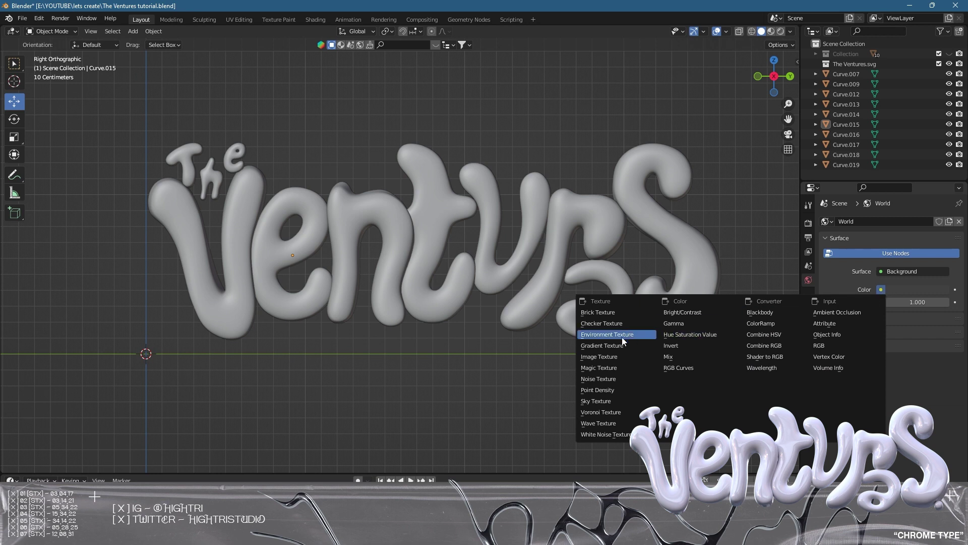
click(605, 336)
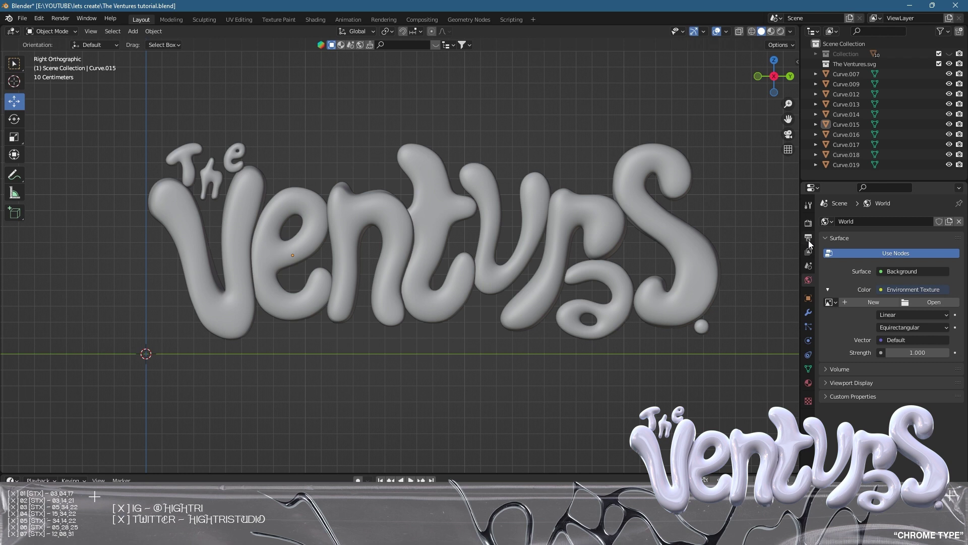
Switch the render engine to Cycles and set its device to GPU Compute
click(810, 223)
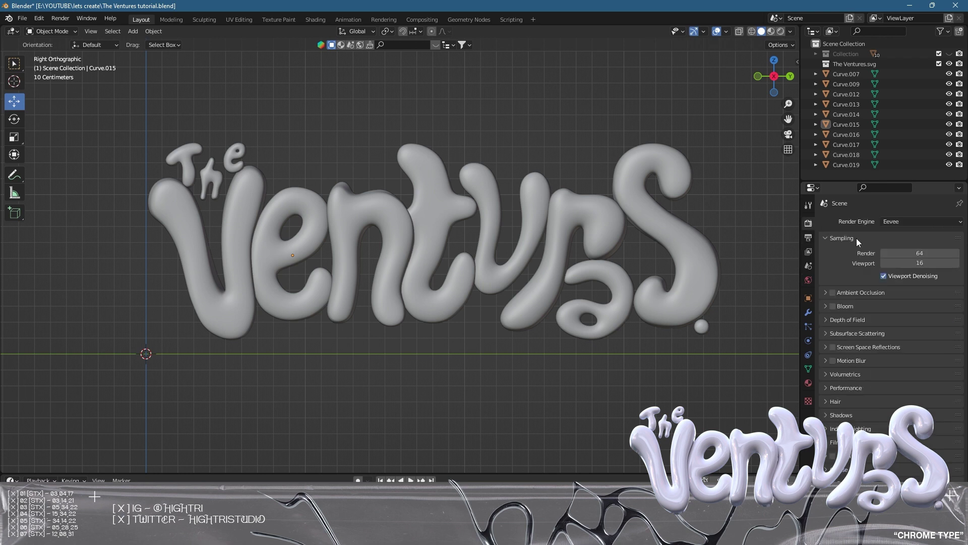
click(896, 221)
click(898, 254)
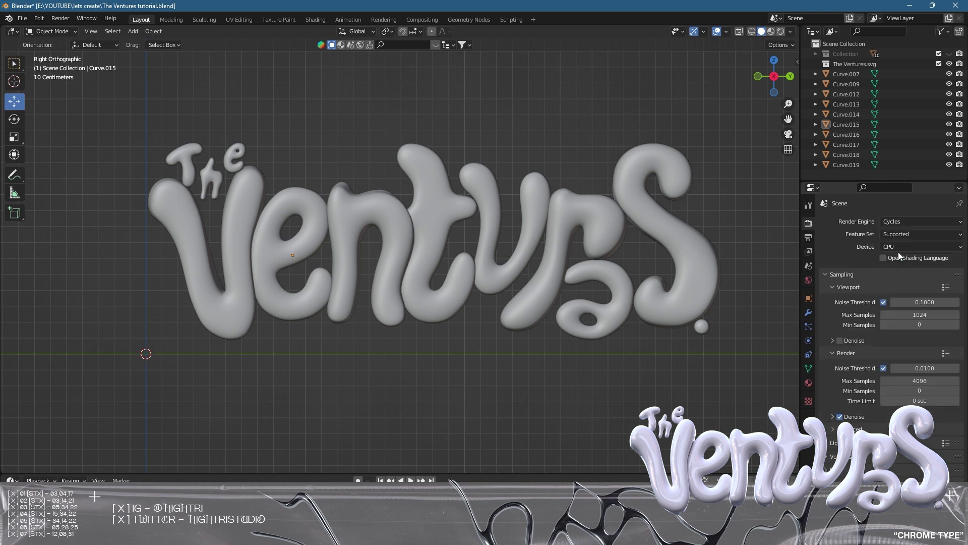
click(906, 245)
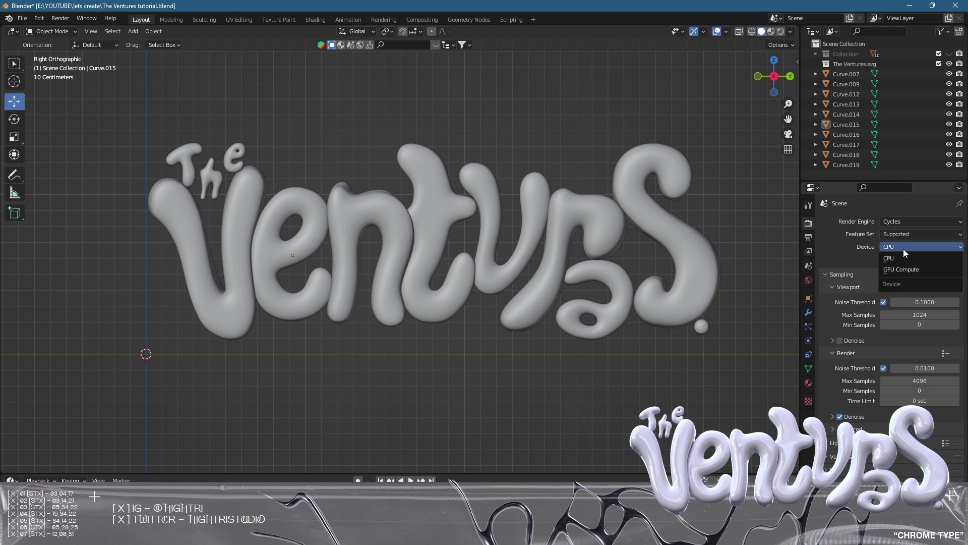
click(903, 270)
Make the film background transparent in the Cycles render settings
scroll(886, 430, down, 3)
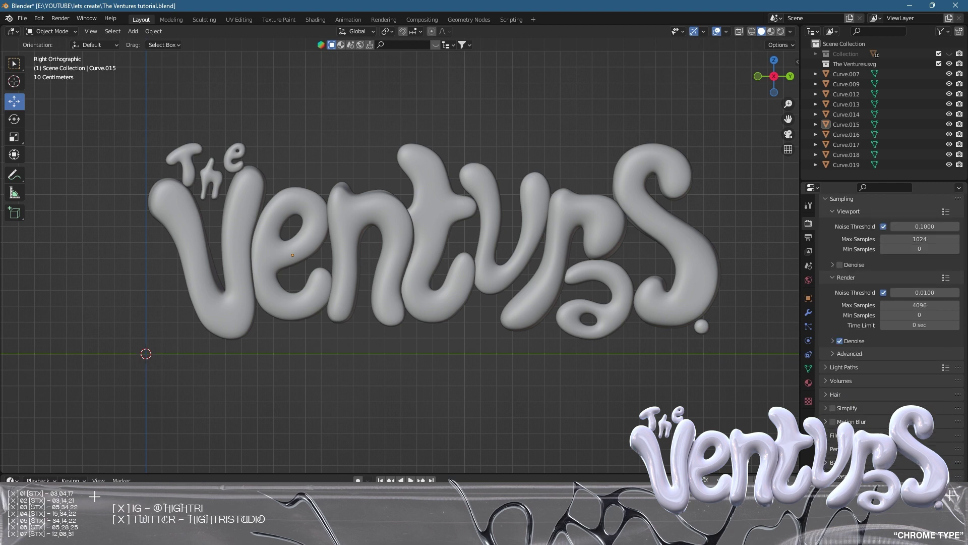
scroll(887, 431, down, 4)
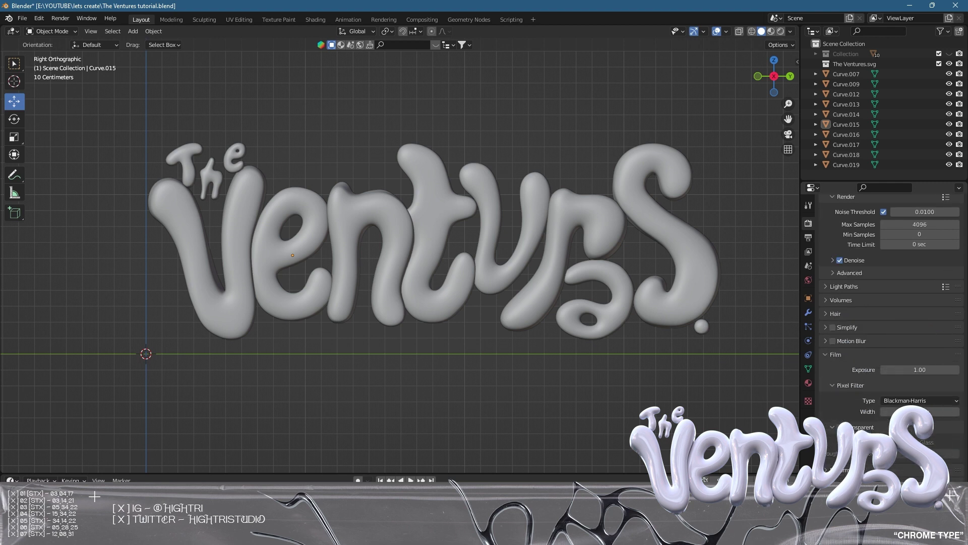
click(840, 427)
click(812, 236)
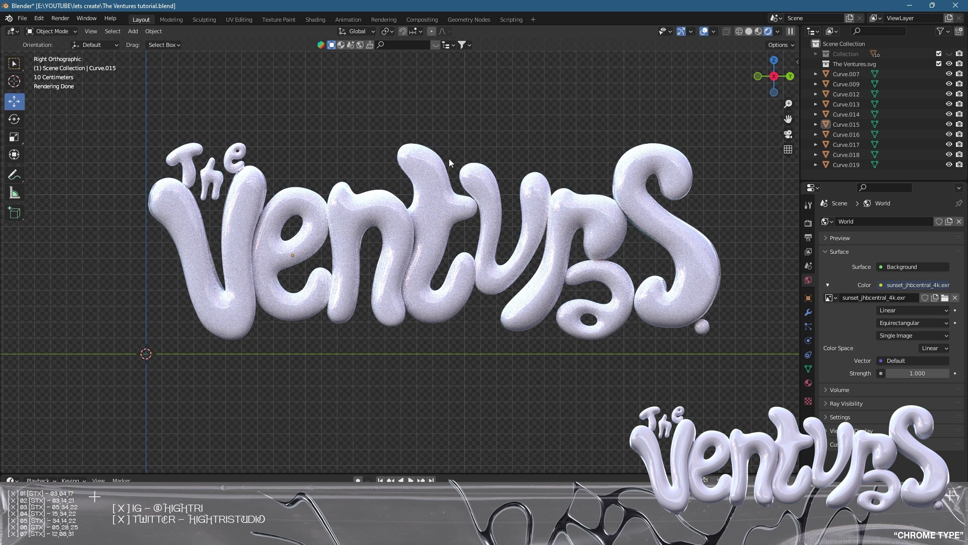
Review the material on the t, the world environment texture, and the scene's render and output settings
click(419, 231)
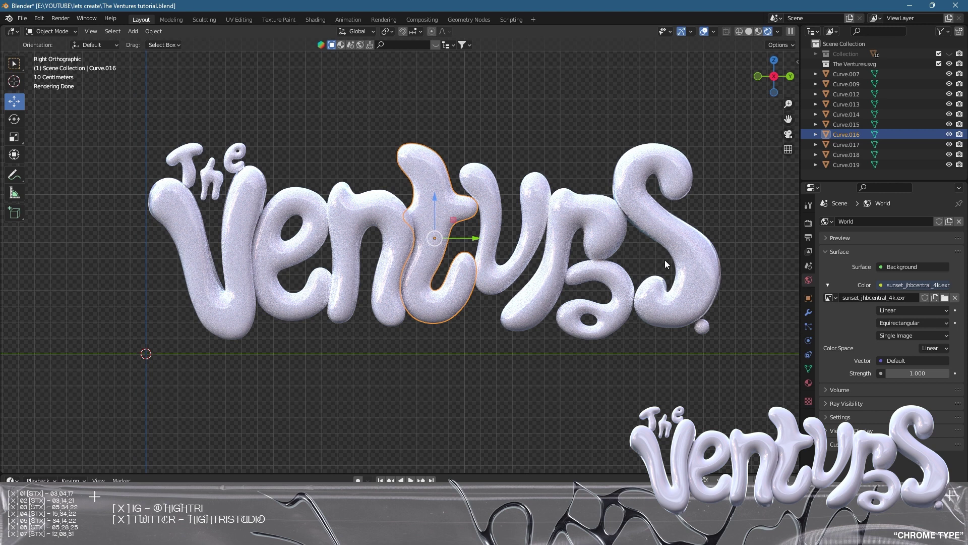
click(809, 381)
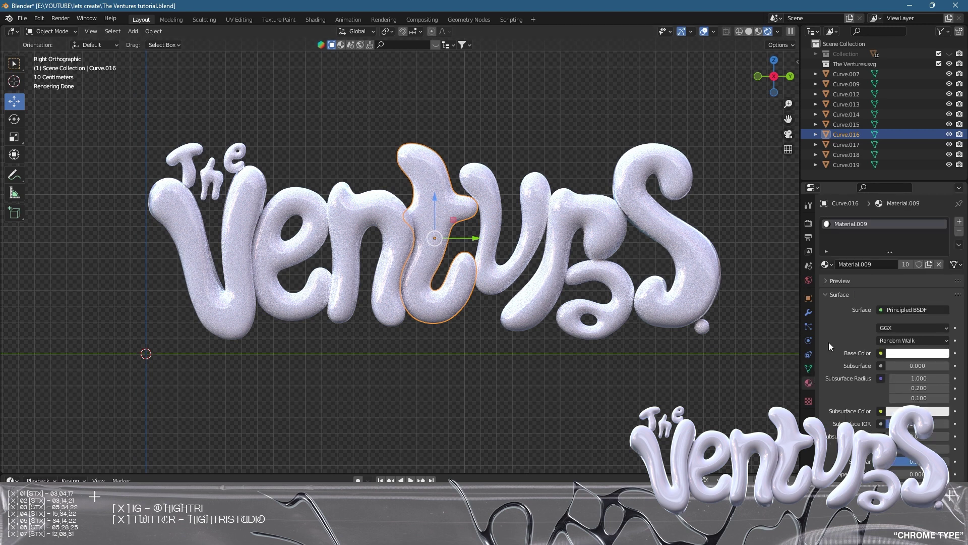
click(471, 377)
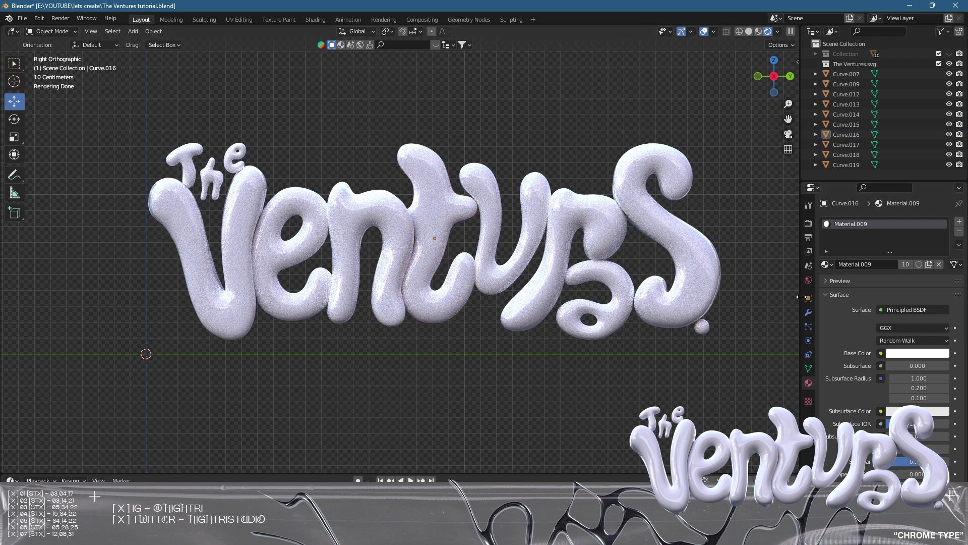
click(809, 280)
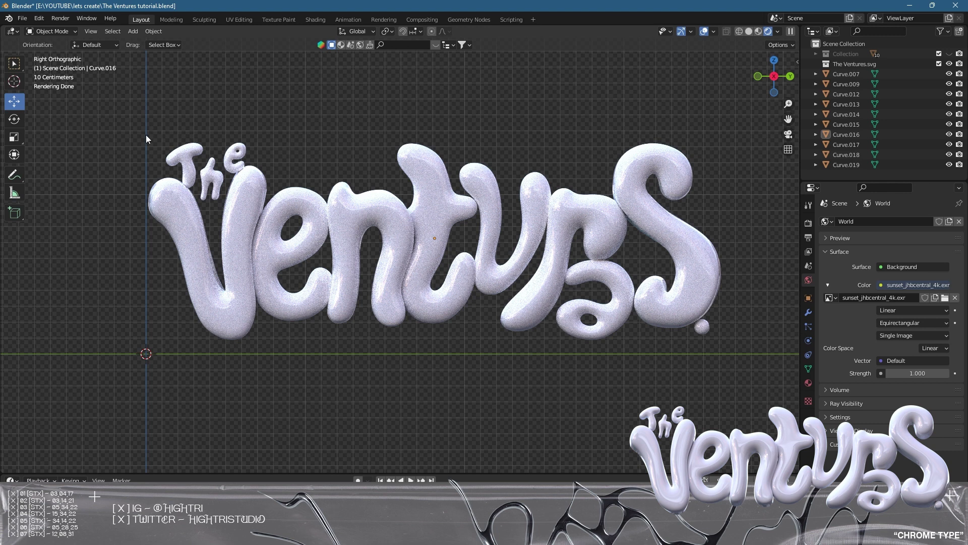
drag(146, 134, 569, 348)
click(809, 223)
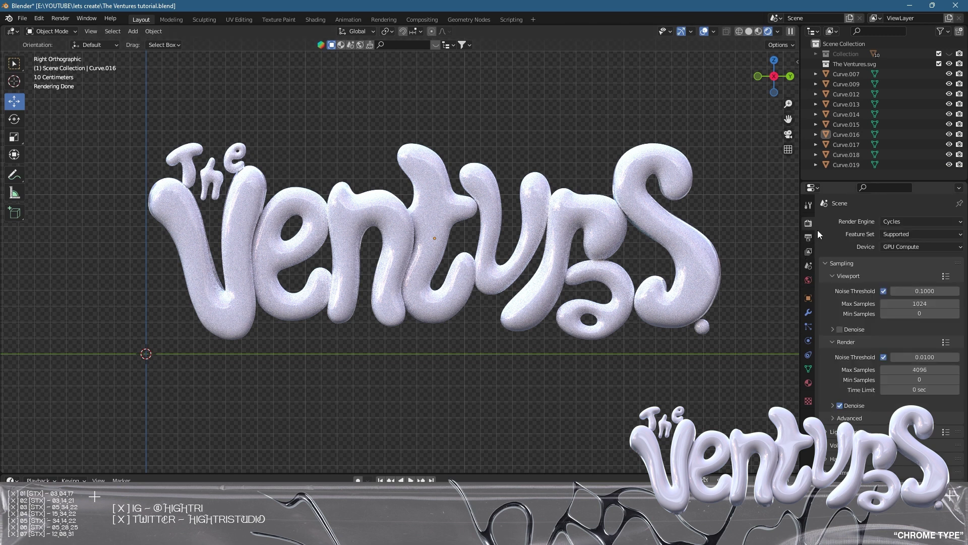
click(808, 238)
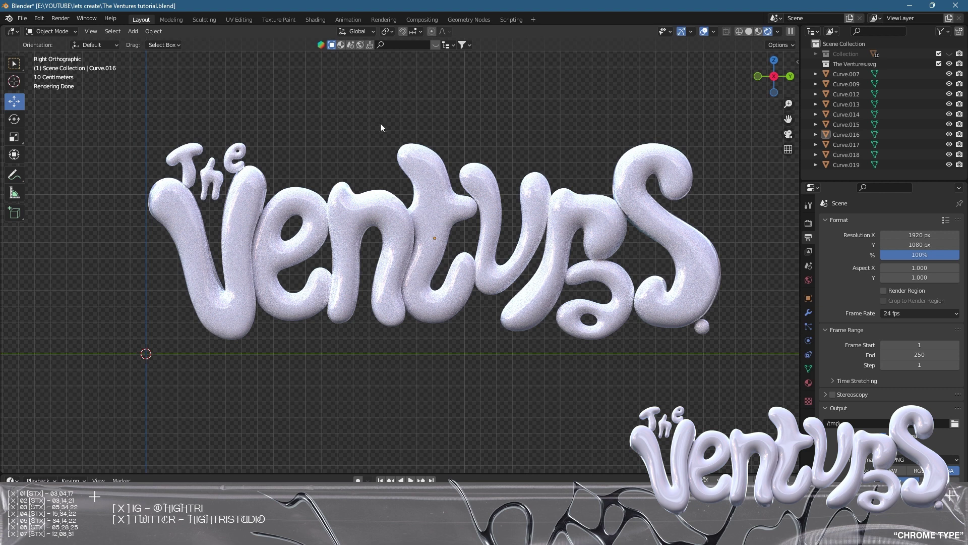
Add a camera to the scene, lock it to the view and look through it
key(shift+a)
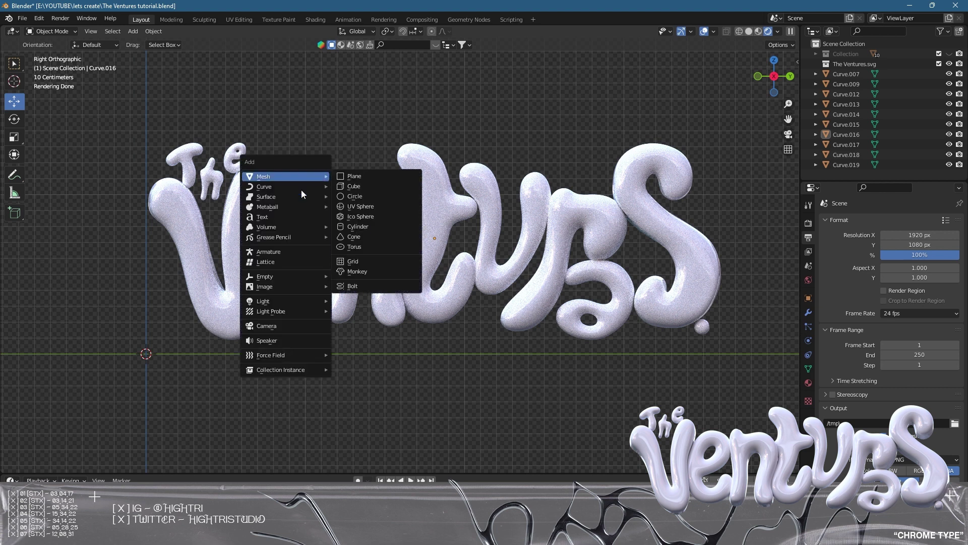
click(287, 325)
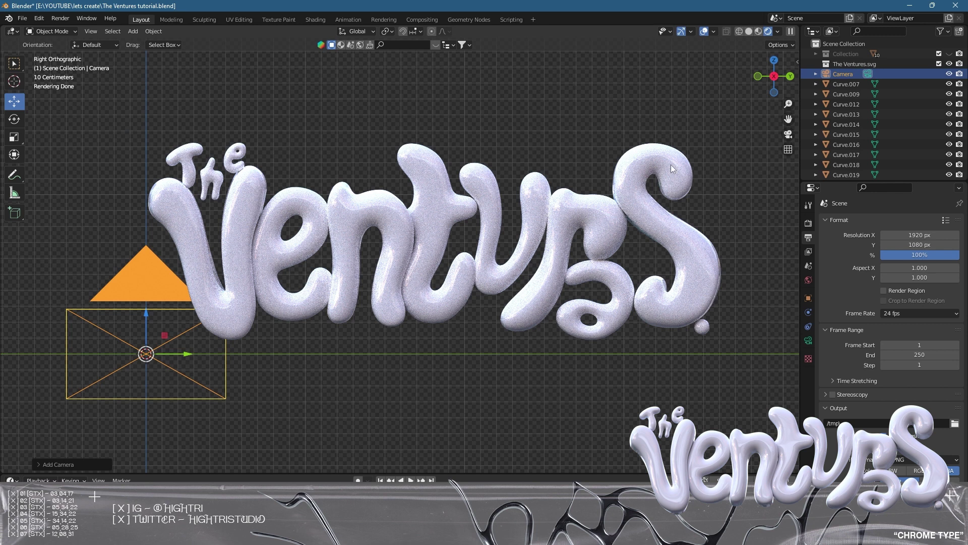
click(796, 63)
click(793, 108)
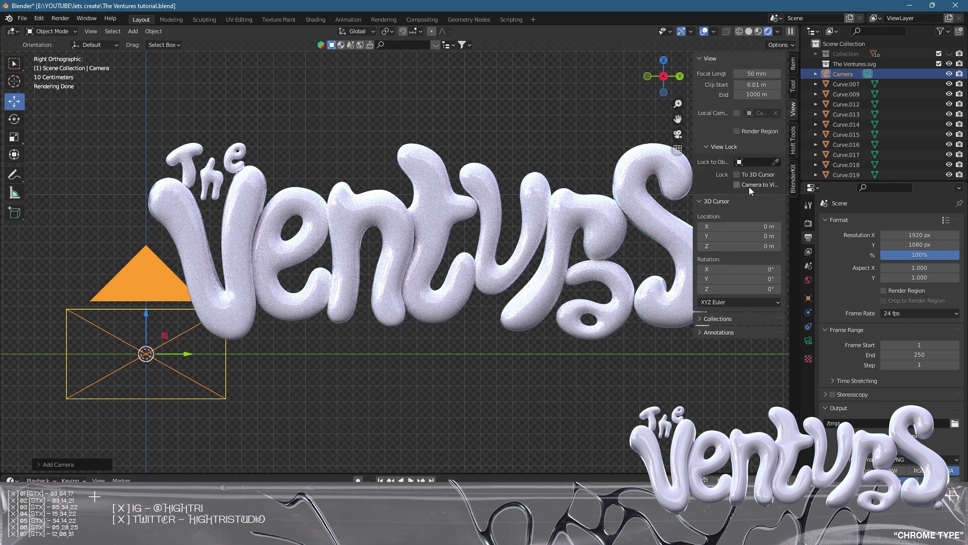
key(KP_0)
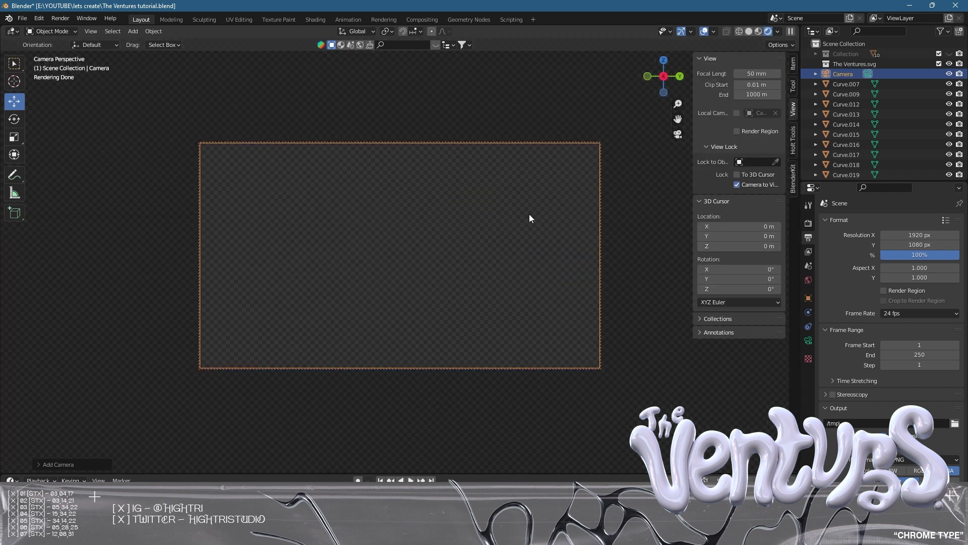
Position the camera so the whole wordmark fills the frame width at a slight angle, and deselect the camera
scroll(518, 233, down, 6)
scroll(518, 233, up, 3)
shift+middle_drag(635, 176, 405, 242)
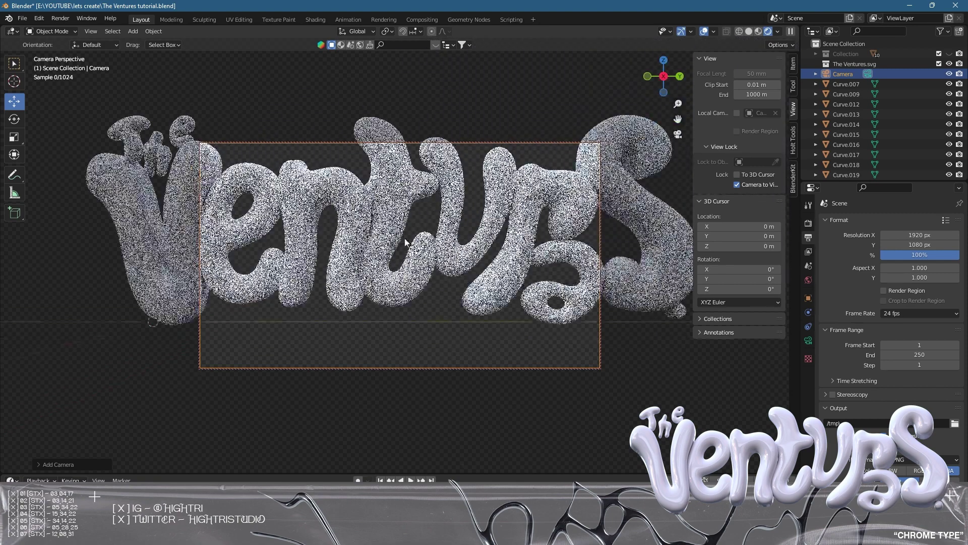
scroll(405, 242, down, 4)
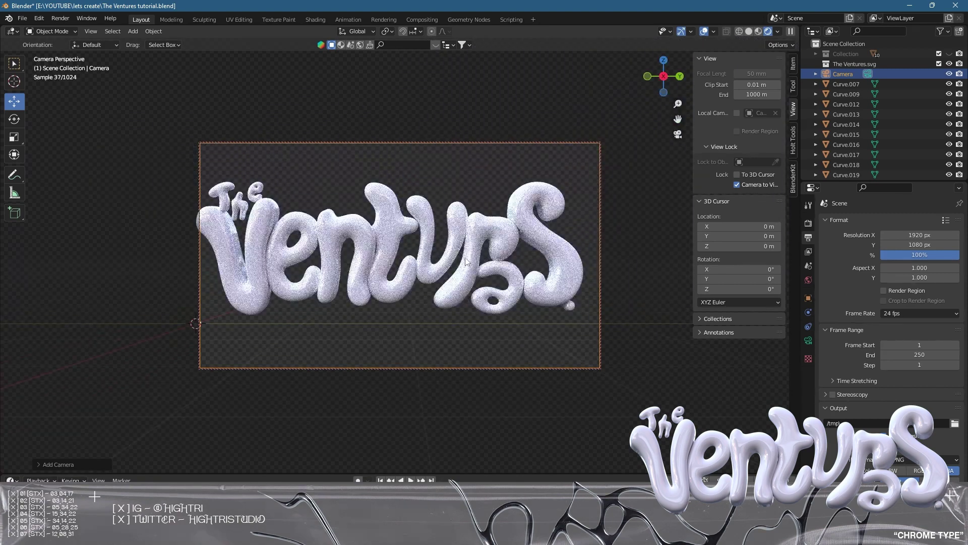
mouse_move(470, 261)
shift+middle_down()
mouse_move(486, 258)
mouse_move(469, 267)
shift+middle_up()
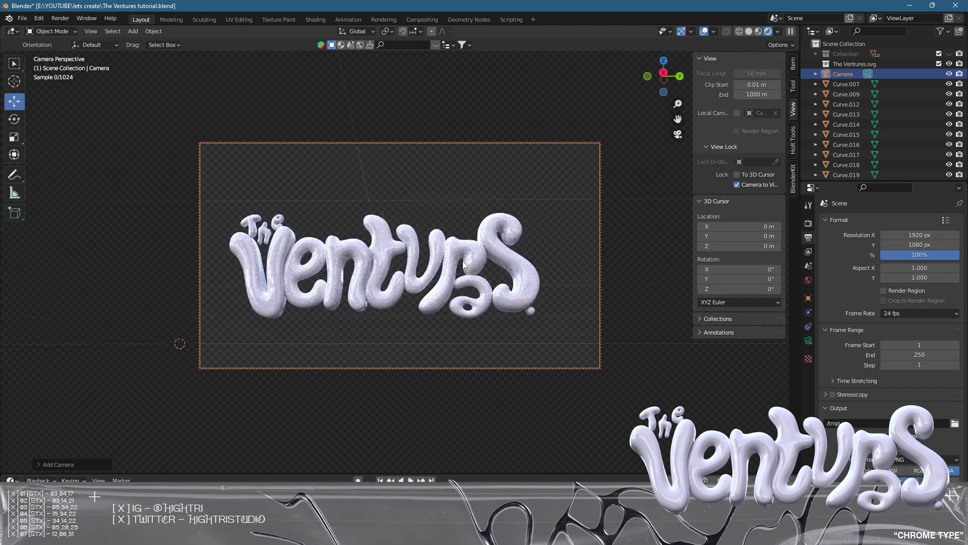
scroll(483, 258, up, 2)
shift+middle_drag(484, 257, 498, 273)
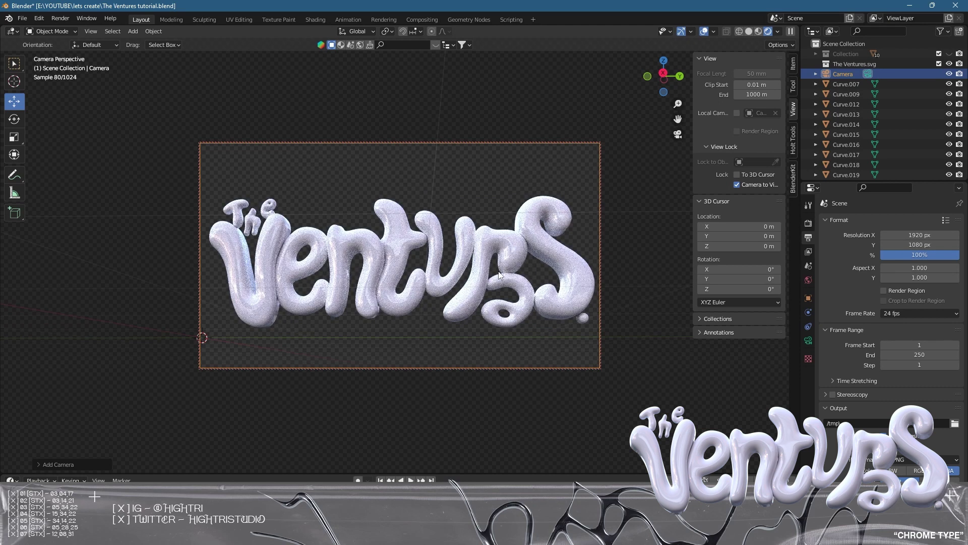
click(60, 18)
click(517, 127)
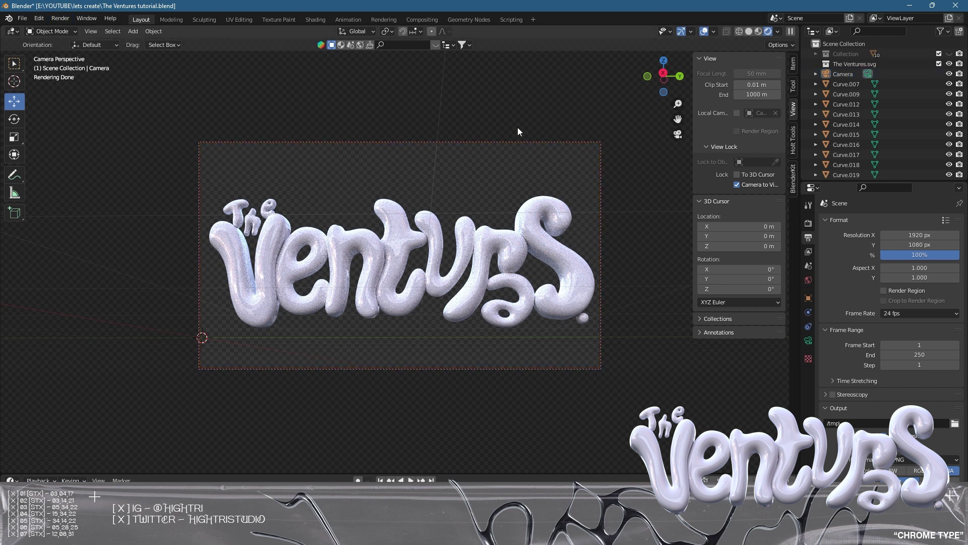